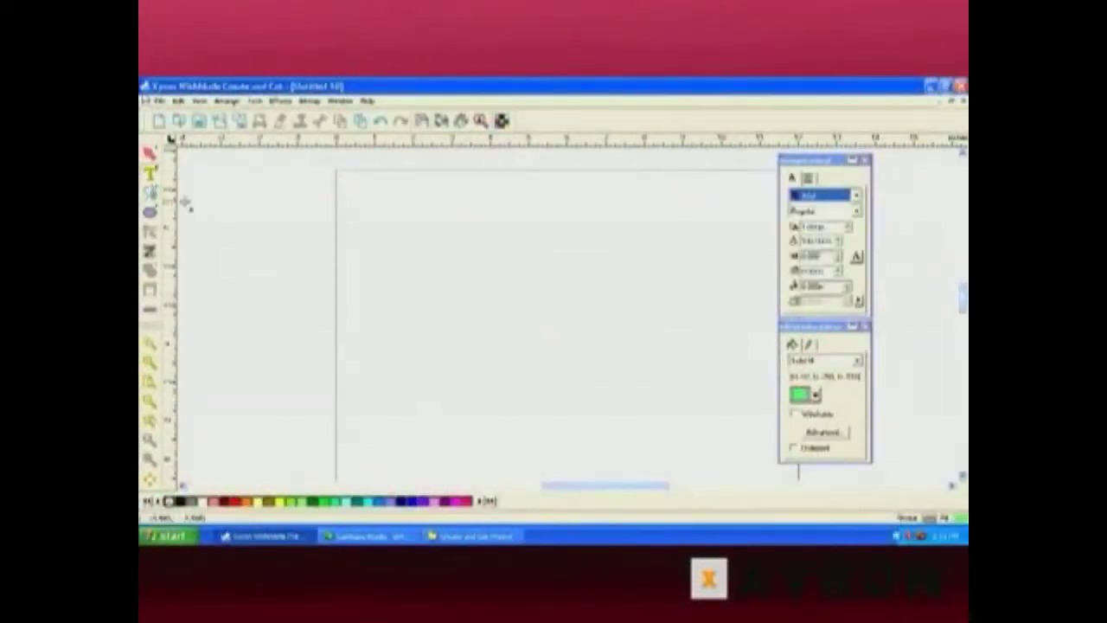
Step: Create a line of normal text reading "Normal Text" and move it inside the page area
{"action": "left_click", "coordinate": [401, 273]}
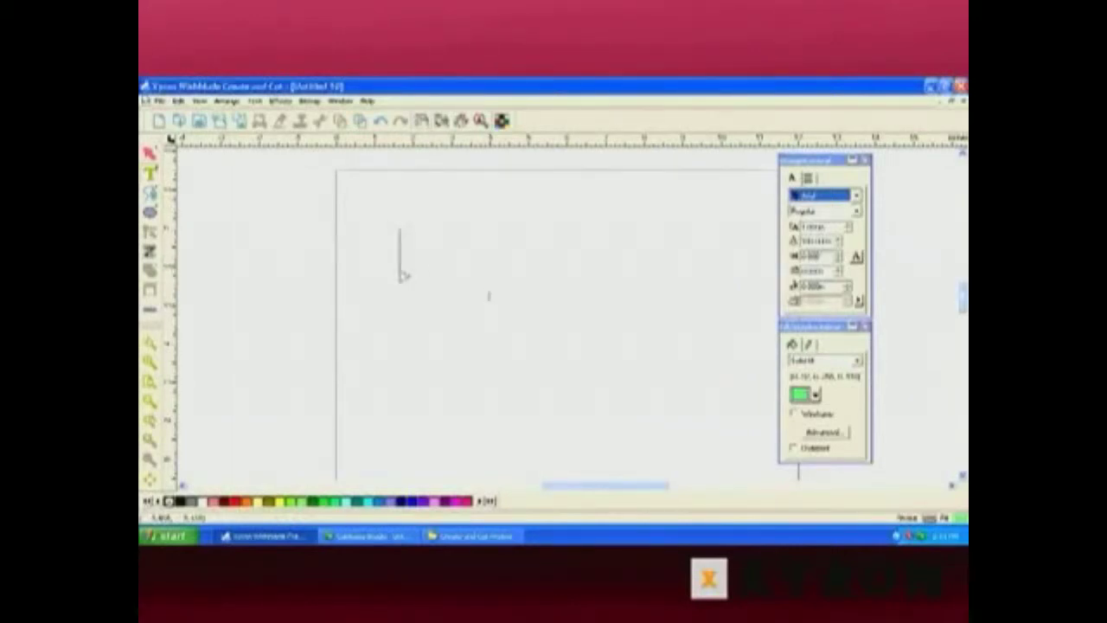
{"action": "type", "text": "Norm"}
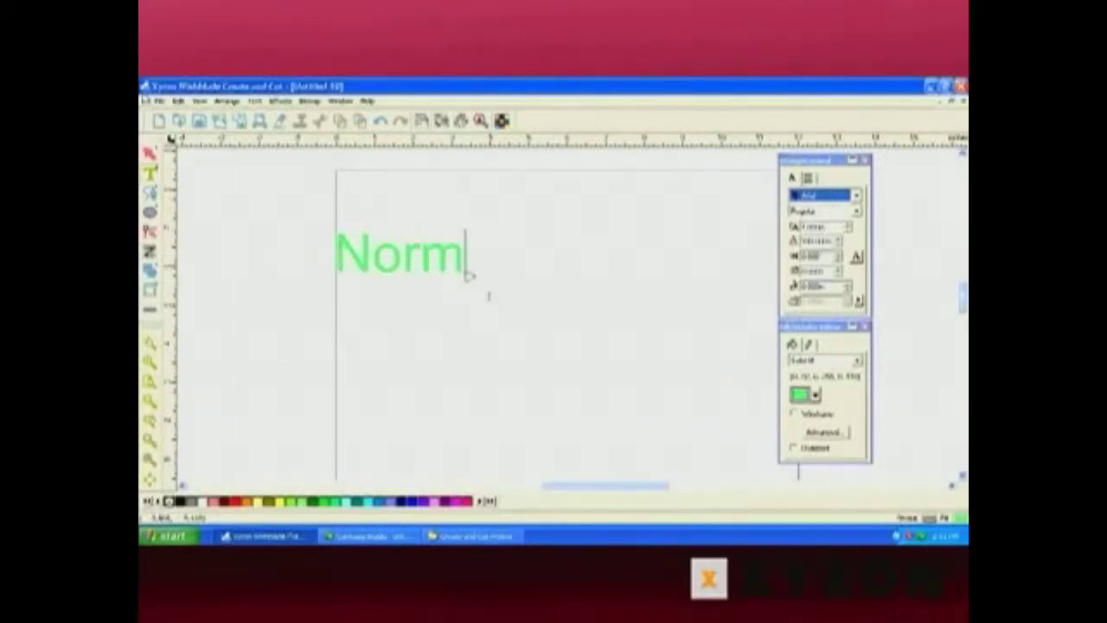
{"action": "type", "text": "al Text"}
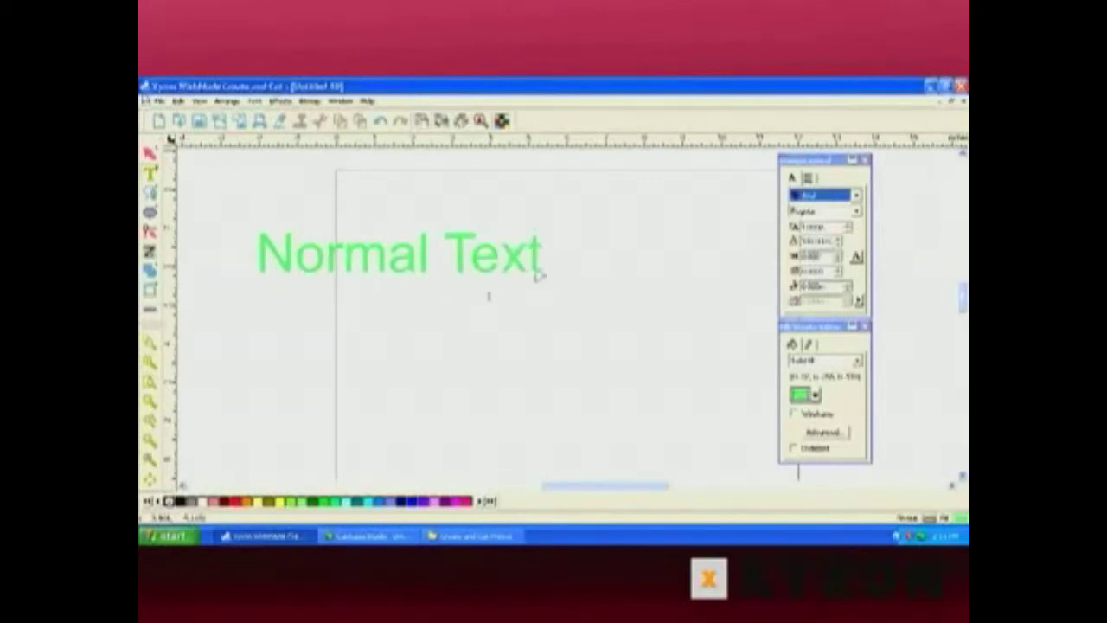
{"action": "left_click", "coordinate": [152, 154]}
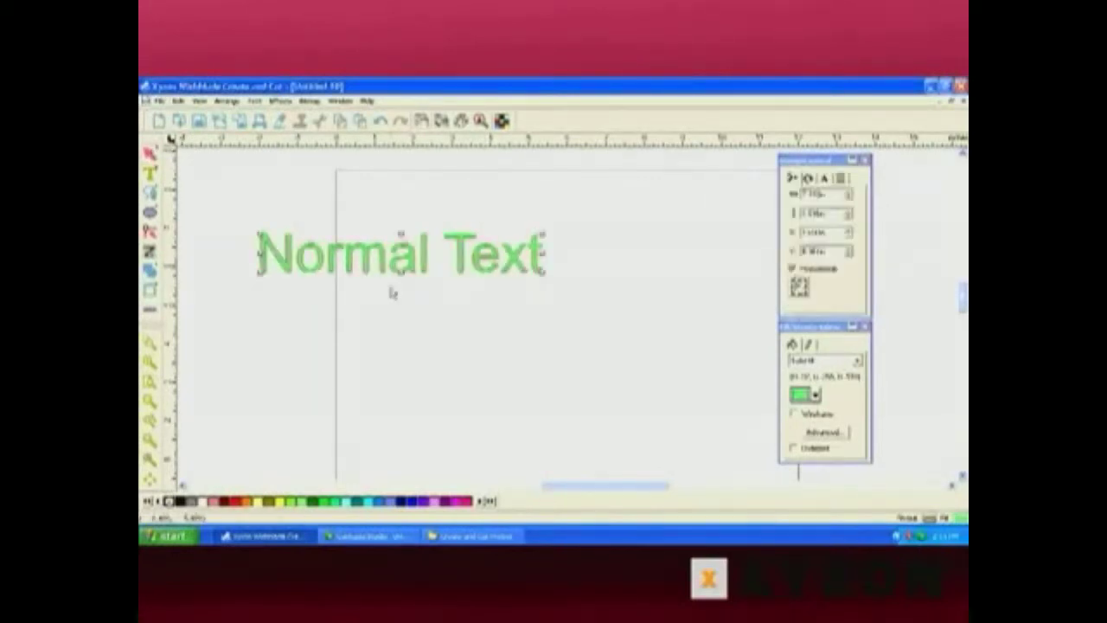
{"action": "left_click_drag", "start_coordinate": [366, 255], "coordinate": [456, 254]}
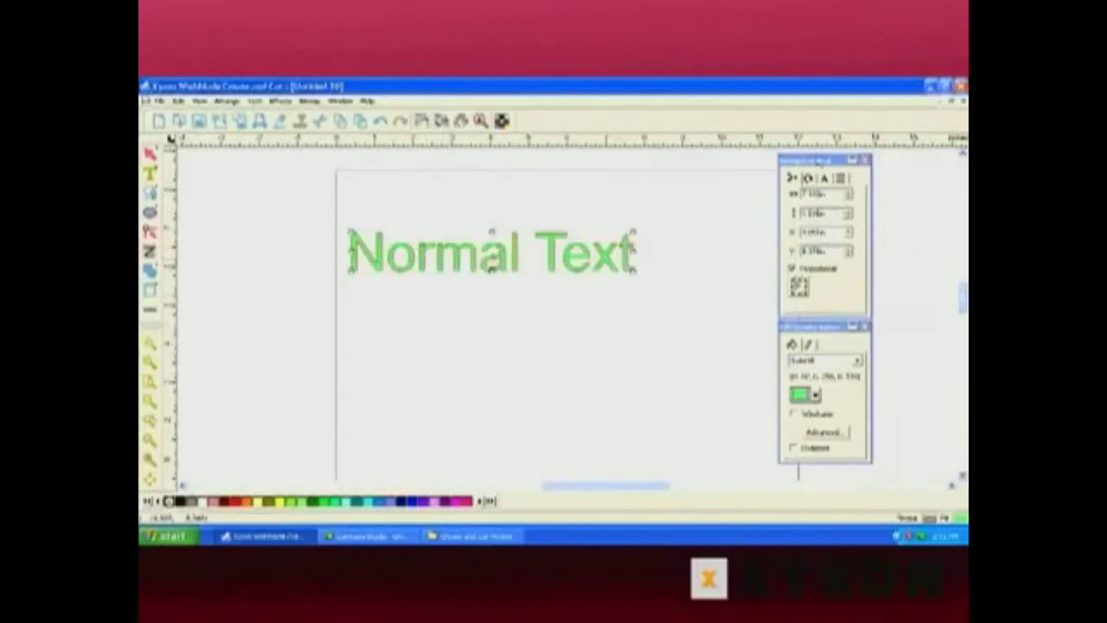
Step: Set the font of "Normal Text" to Brush Script MT and adjust the spacing between its letters
{"action": "left_click", "coordinate": [824, 179]}
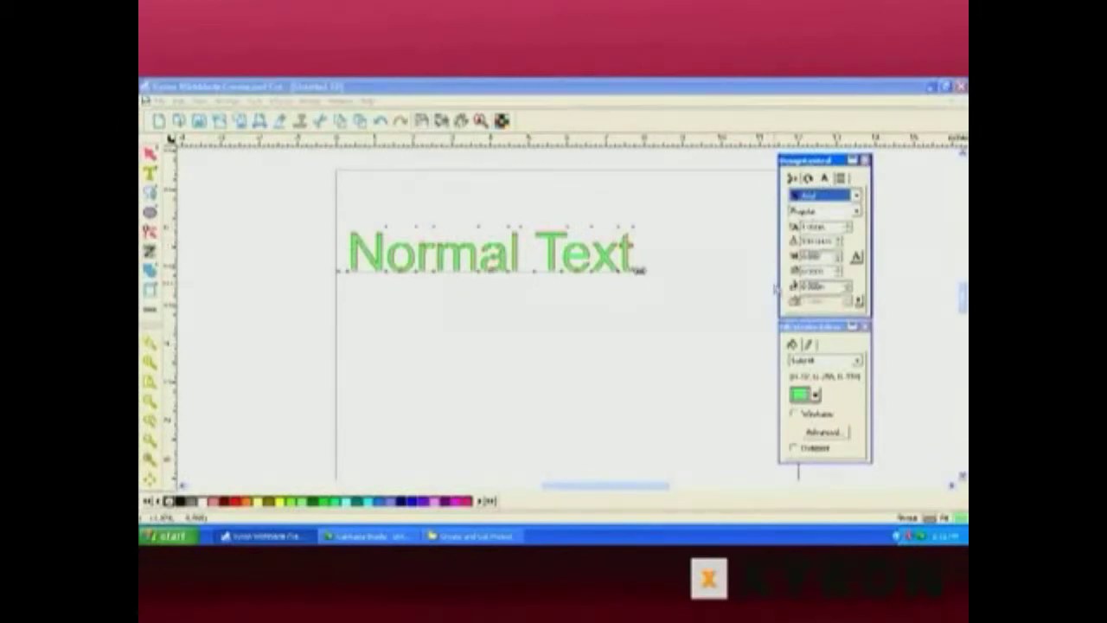
{"action": "left_click", "coordinate": [856, 196]}
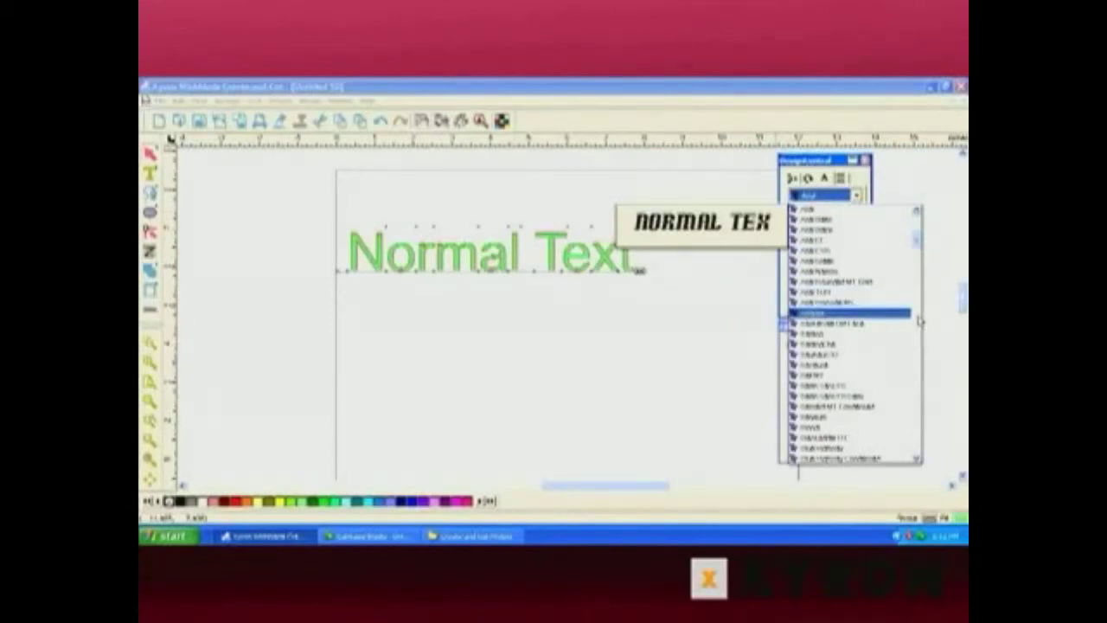
{"action": "scroll", "coordinate": [918, 321], "scroll_direction": "down", "scroll_amount": 3}
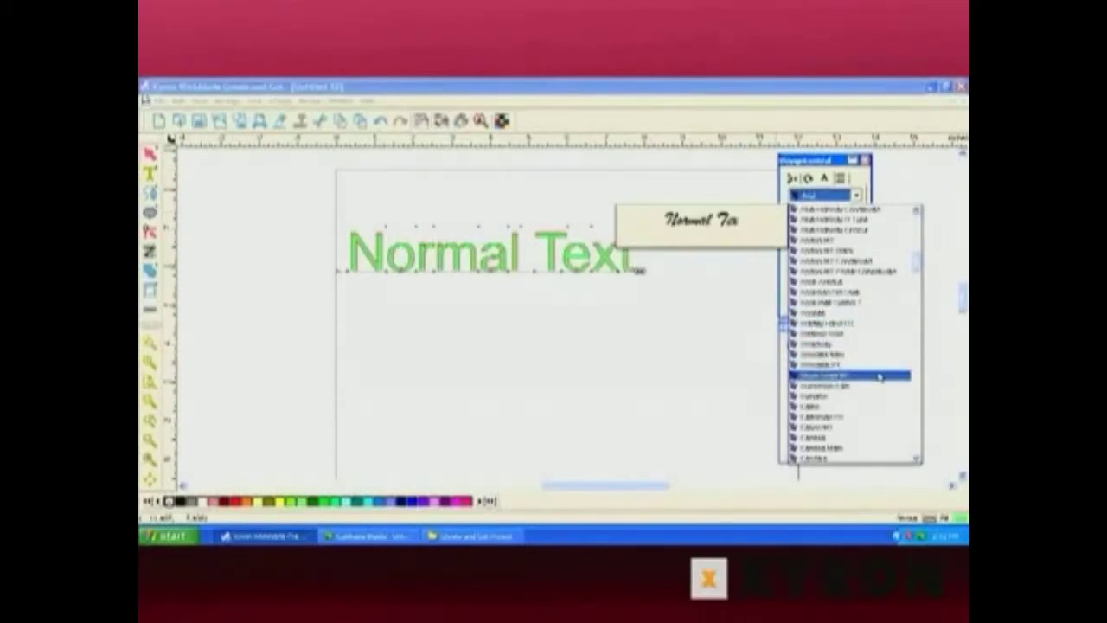
{"action": "left_click", "coordinate": [890, 374]}
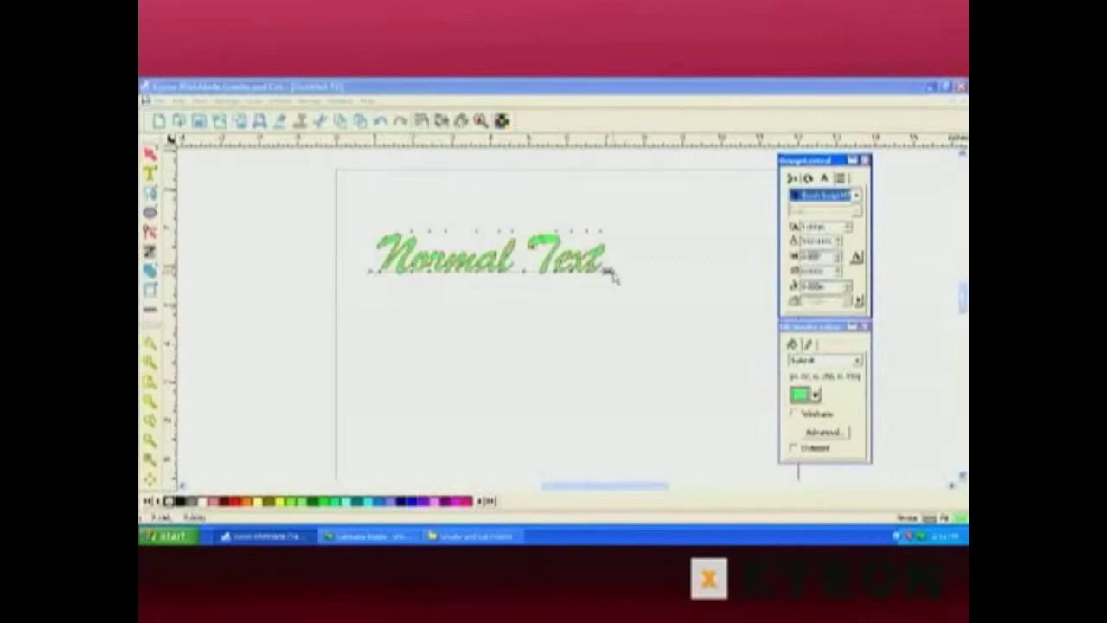
{"action": "mouse_move", "coordinate": [608, 271]}
{"action": "left_mouse_down"}
{"action": "mouse_move", "coordinate": [697, 261]}
{"action": "mouse_move", "coordinate": [526, 261]}
{"action": "mouse_move", "coordinate": [655, 254]}
{"action": "mouse_move", "coordinate": [622, 253]}
{"action": "mouse_move", "coordinate": [637, 259]}
{"action": "mouse_move", "coordinate": [613, 271]}
{"action": "left_mouse_up"}
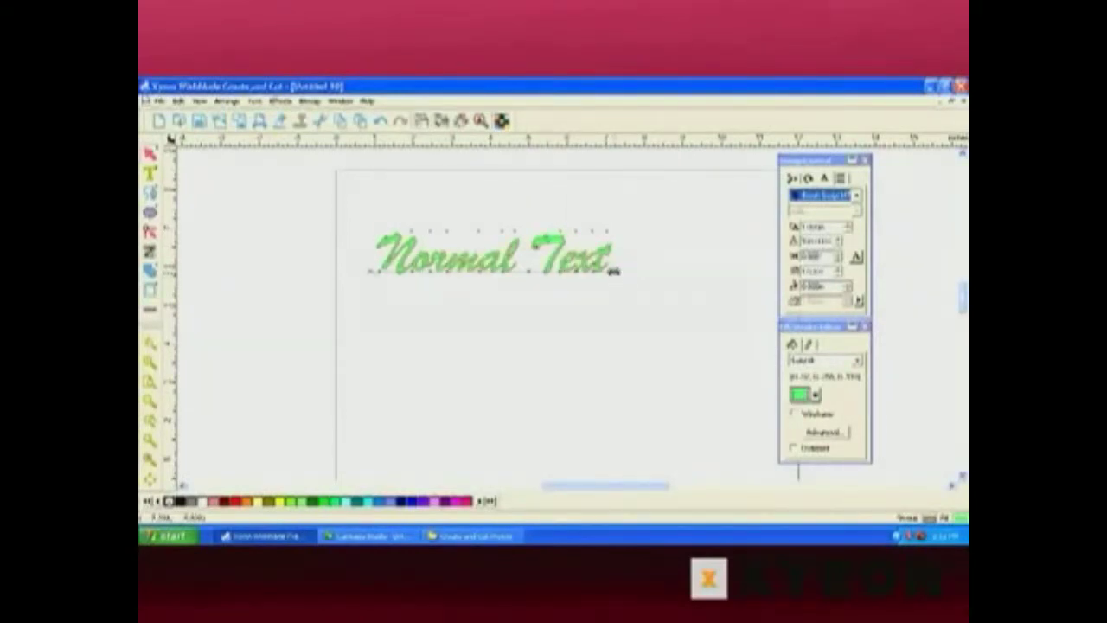
{"action": "left_click_drag", "start_coordinate": [612, 270], "coordinate": [604, 271]}
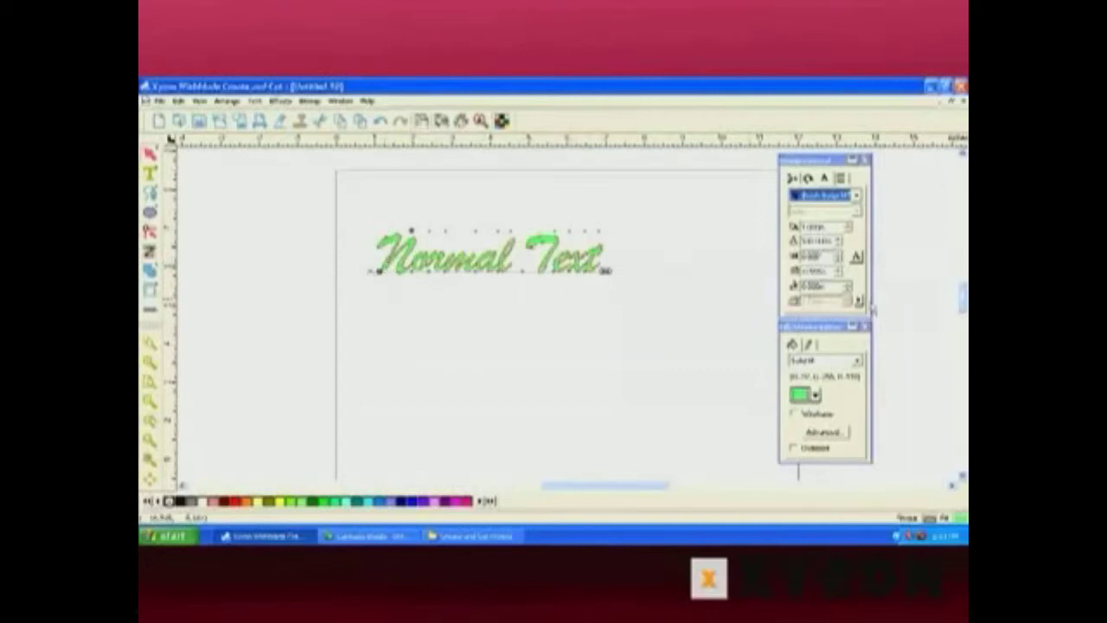
Step: Enlarge only the initial N of "Normal Text" by raising that letter's text height in several increments
{"action": "left_click", "coordinate": [847, 224]}
{"action": "left_click", "coordinate": [847, 223]}
{"action": "left_click", "coordinate": [847, 224]}
{"action": "left_click", "coordinate": [847, 224]}
{"action": "left_click", "coordinate": [848, 224]}
{"action": "left_click", "coordinate": [847, 224]}
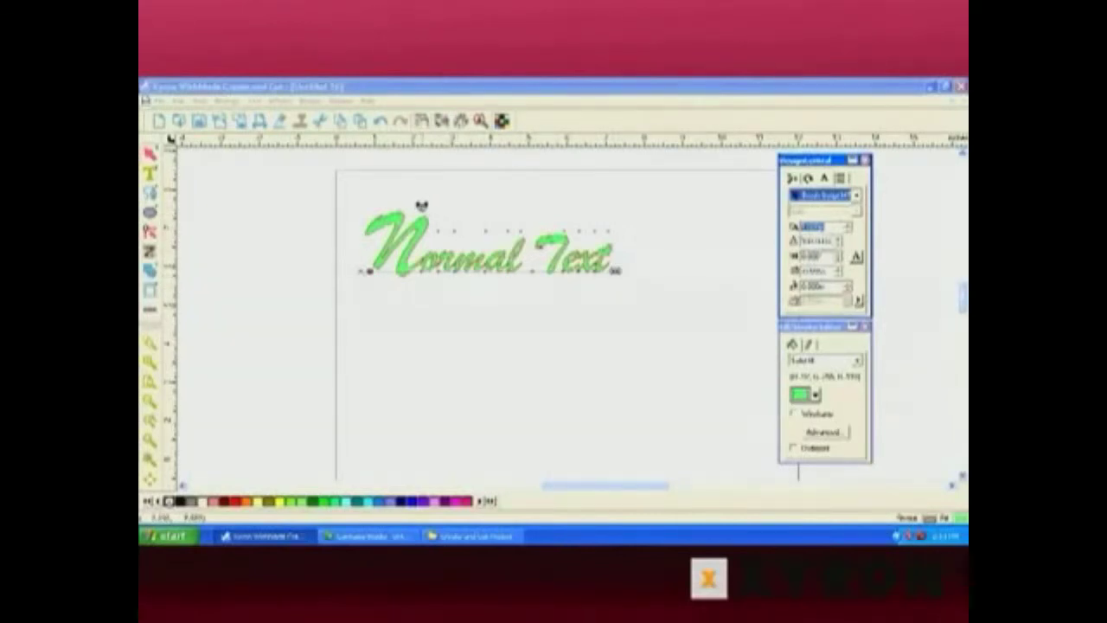
{"action": "left_click", "coordinate": [421, 206]}
{"action": "mouse_move", "coordinate": [422, 206]}
{"action": "left_mouse_down"}
{"action": "mouse_move", "coordinate": [364, 190]}
{"action": "mouse_move", "coordinate": [302, 219]}
{"action": "mouse_move", "coordinate": [342, 298]}
{"action": "mouse_move", "coordinate": [425, 246]}
{"action": "mouse_move", "coordinate": [398, 205]}
{"action": "mouse_move", "coordinate": [419, 211]}
{"action": "left_mouse_up"}
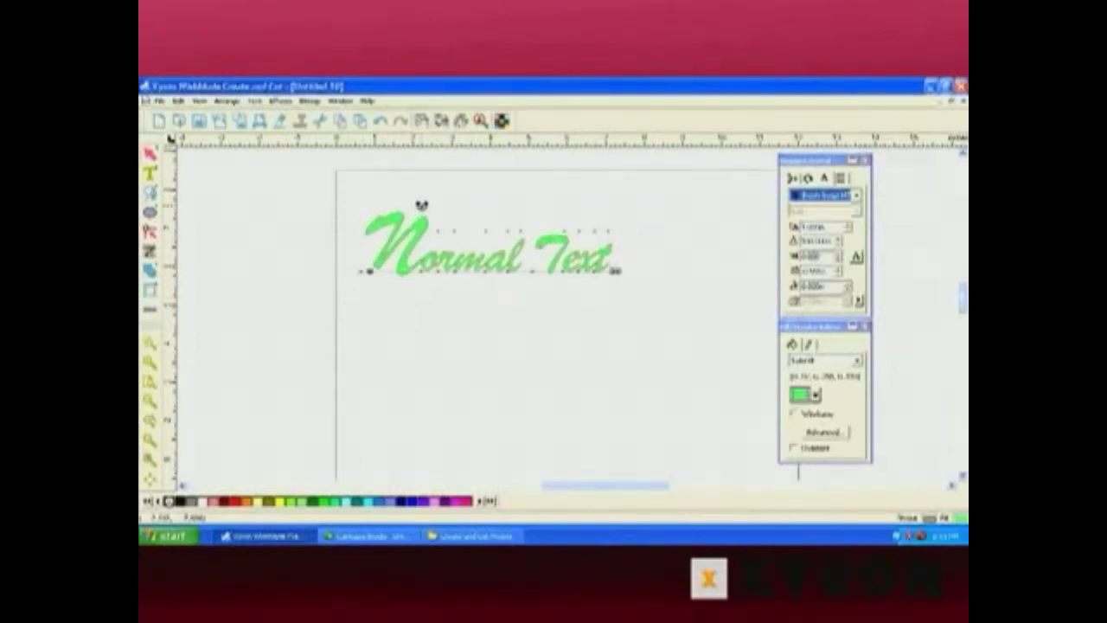
{"action": "left_click", "coordinate": [420, 206]}
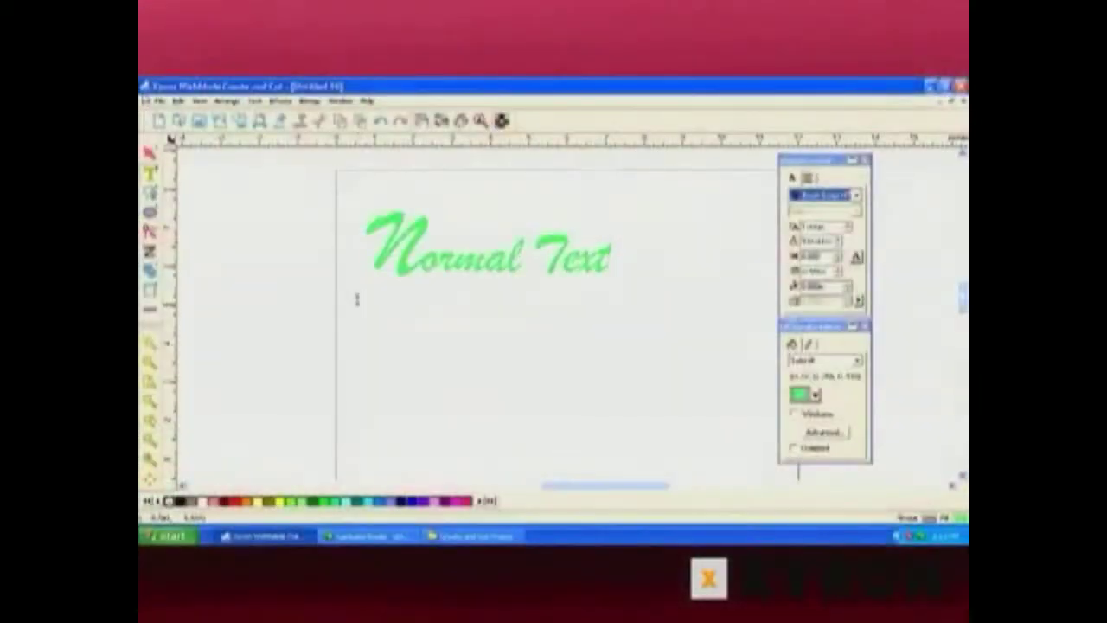
Step: Create a paragraph text frame about 10 inches wide below "Normal Text" and enter "paragraph text" on two lines
{"action": "left_click", "coordinate": [358, 299]}
{"action": "left_click_drag", "start_coordinate": [632, 414], "coordinate": [744, 462]}
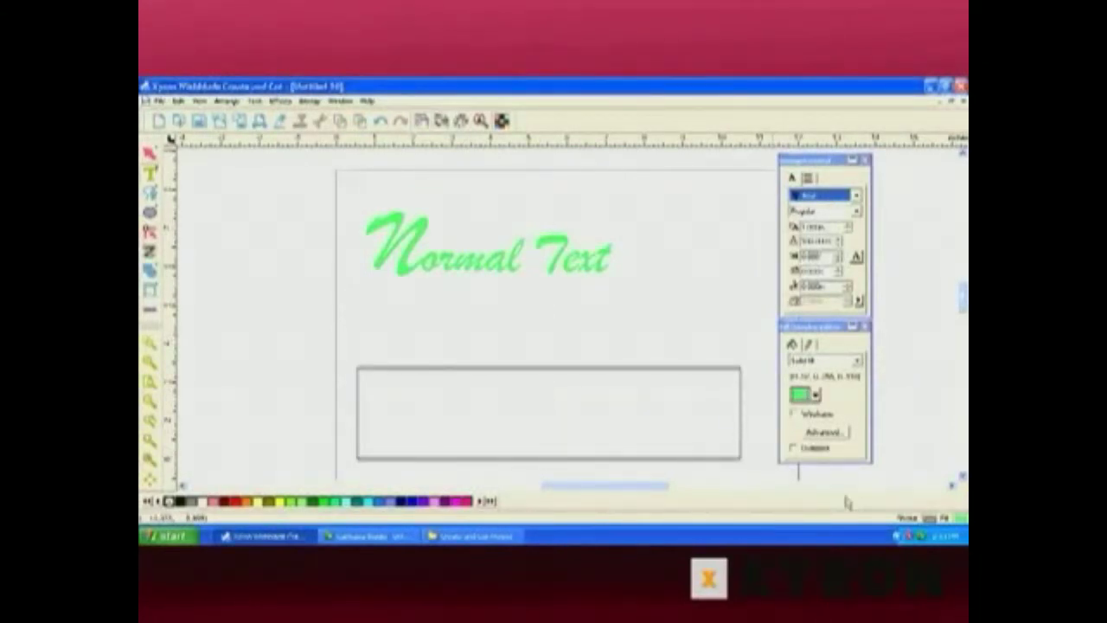
{"action": "type", "text": "paragrap"}
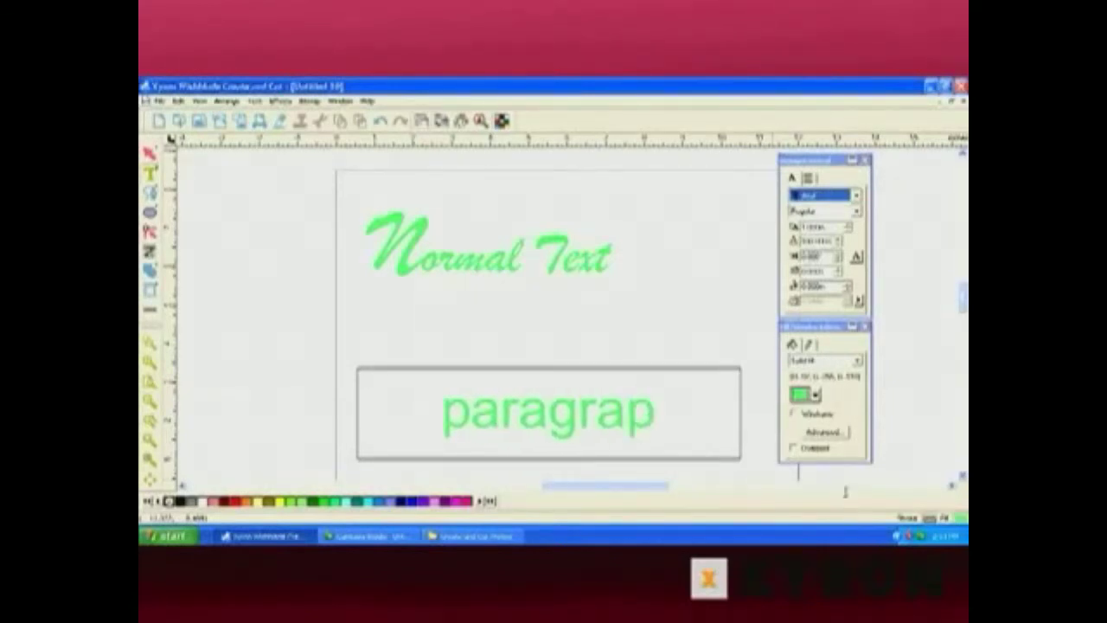
{"action": "type", "text": "h text"}
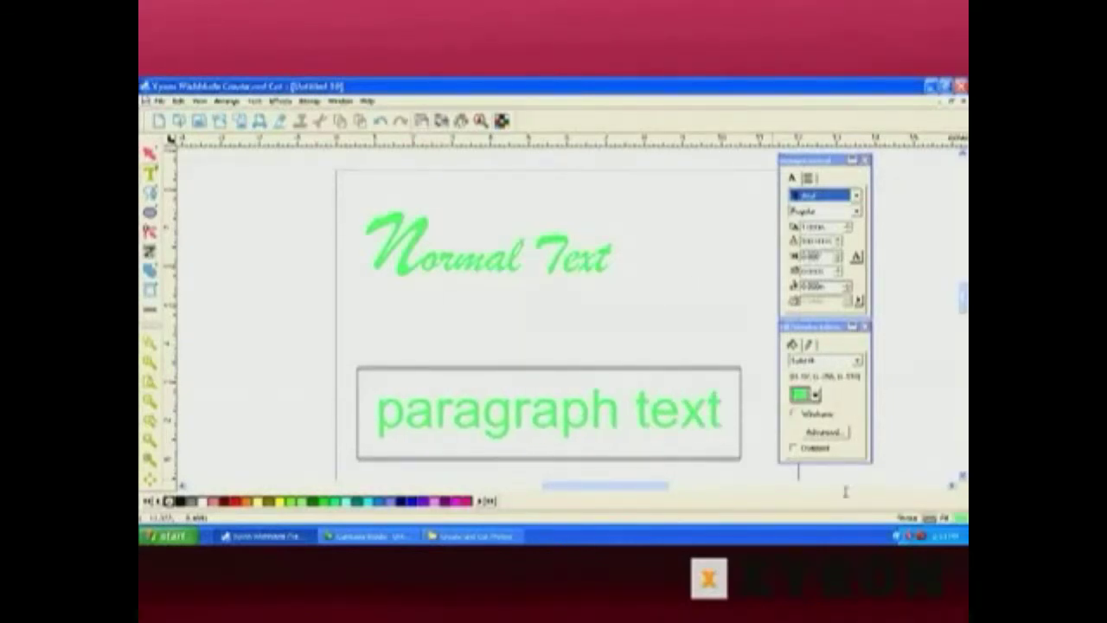
{"action": "key", "text": "Return"}
{"action": "type", "text": "paragraph text"}
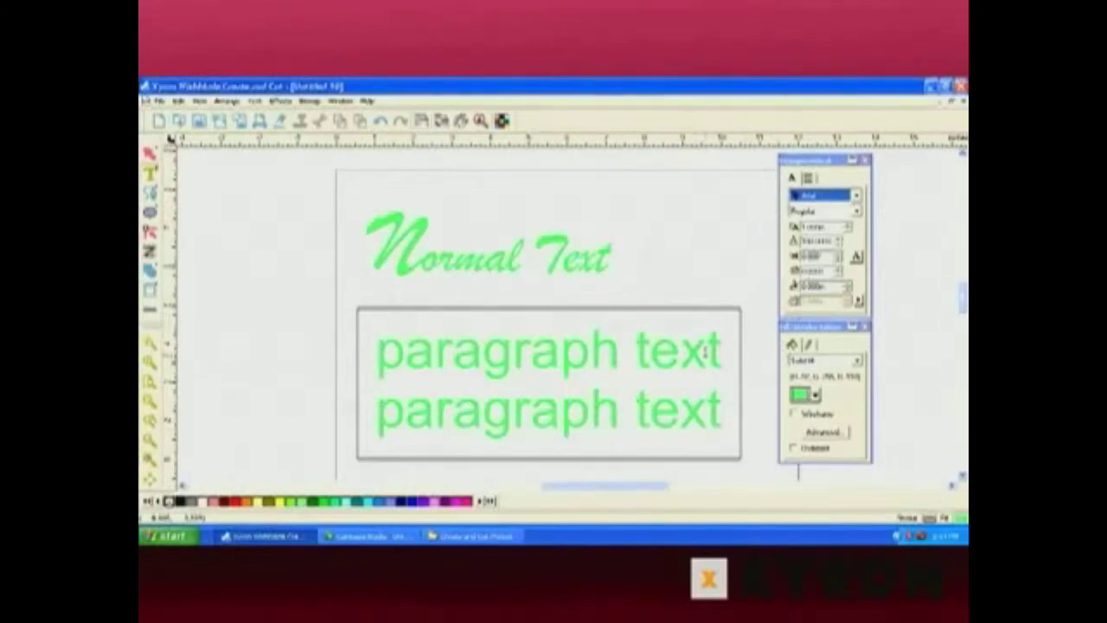
Step: Apply full alignment to the two-line paragraph text, accepting the alignment options as they are
{"action": "left_click", "coordinate": [749, 439]}
{"action": "left_click", "coordinate": [509, 359]}
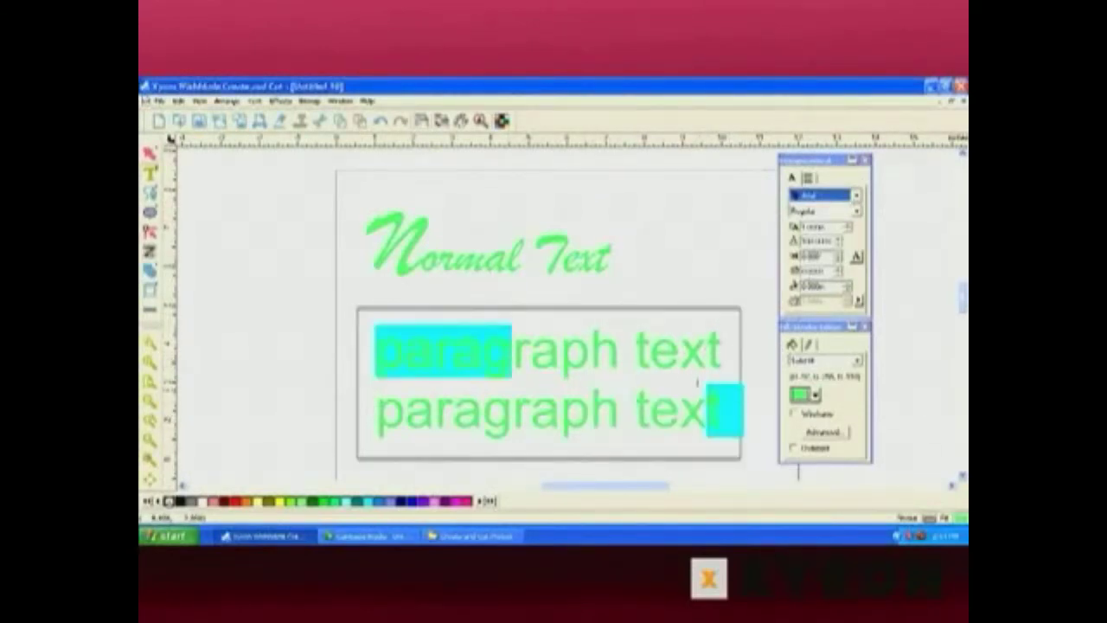
{"action": "left_click_drag", "start_coordinate": [376, 350], "coordinate": [722, 350]}
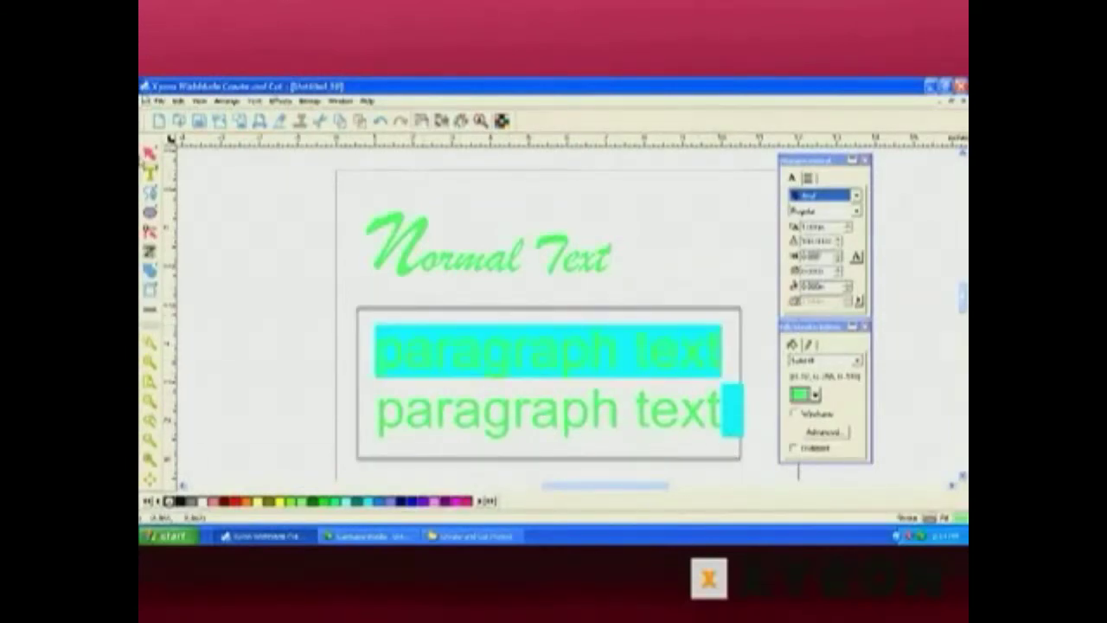
{"action": "left_click", "coordinate": [149, 153]}
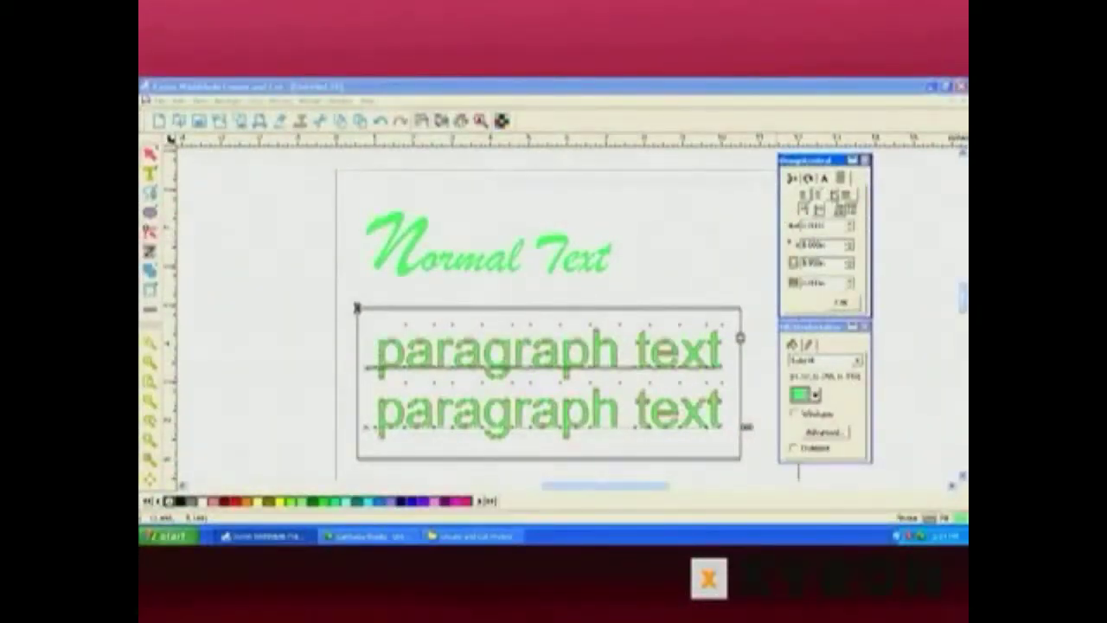
{"action": "left_click", "coordinate": [848, 205]}
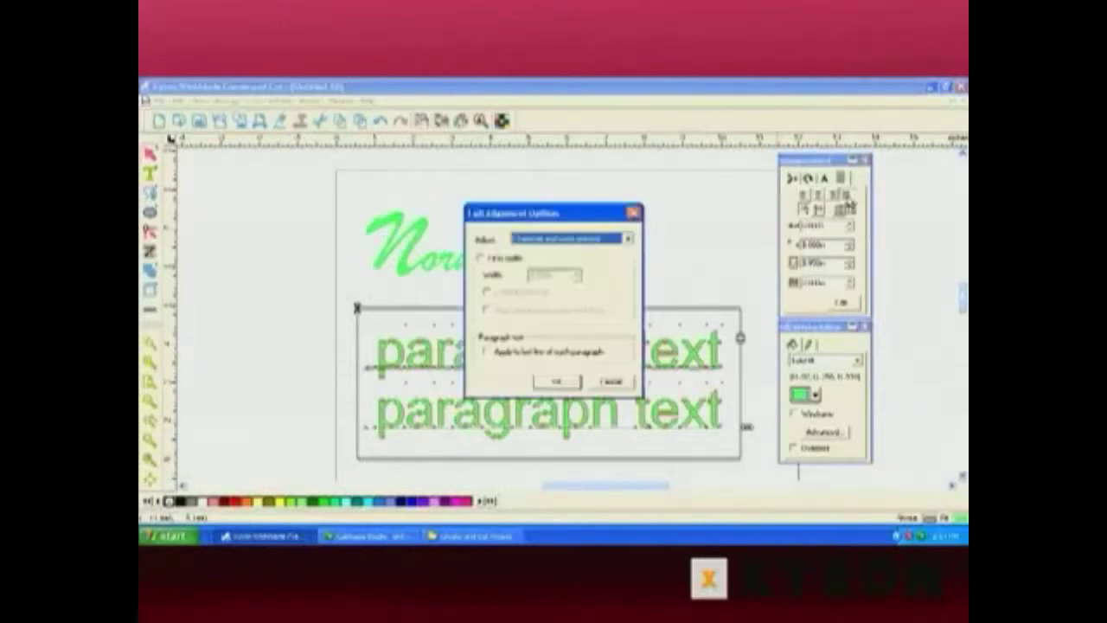
{"action": "left_click", "coordinate": [568, 385]}
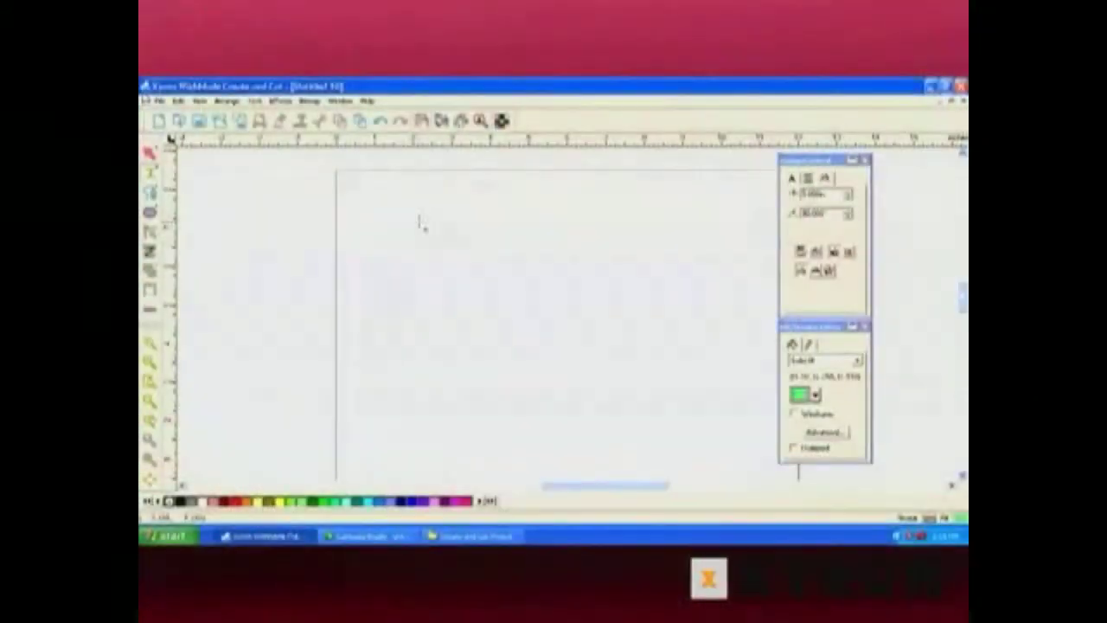
Step: Draw an arc text circle with a radius of about 3.1 inches and enter "text on an arc" along it
{"action": "left_click", "coordinate": [450, 247]}
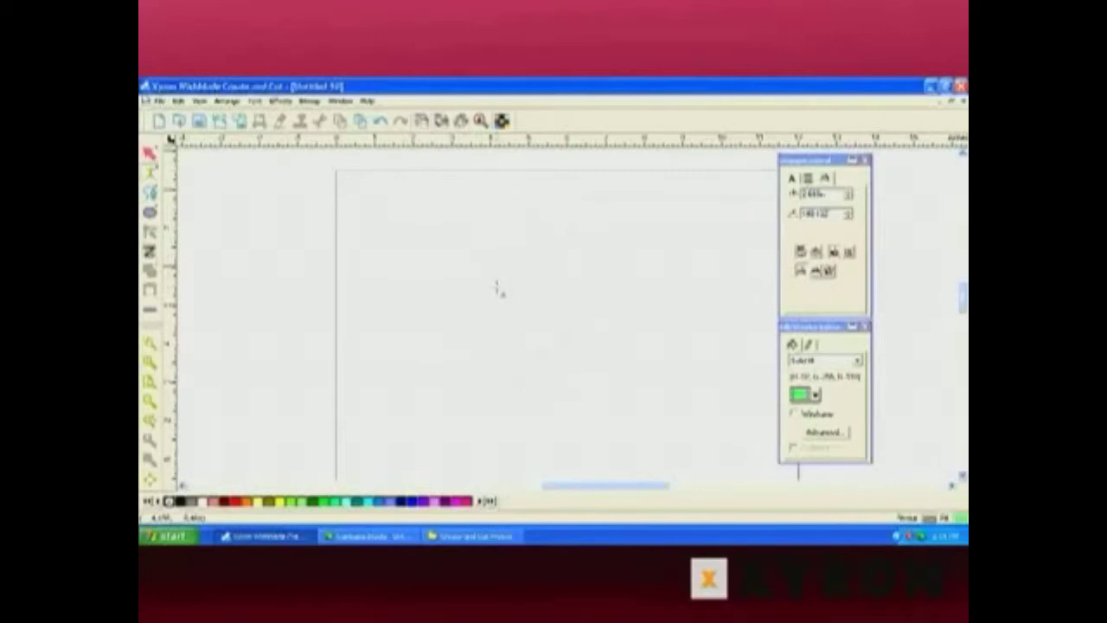
{"action": "left_click", "coordinate": [444, 225]}
{"action": "left_click_drag", "start_coordinate": [442, 224], "coordinate": [526, 277]}
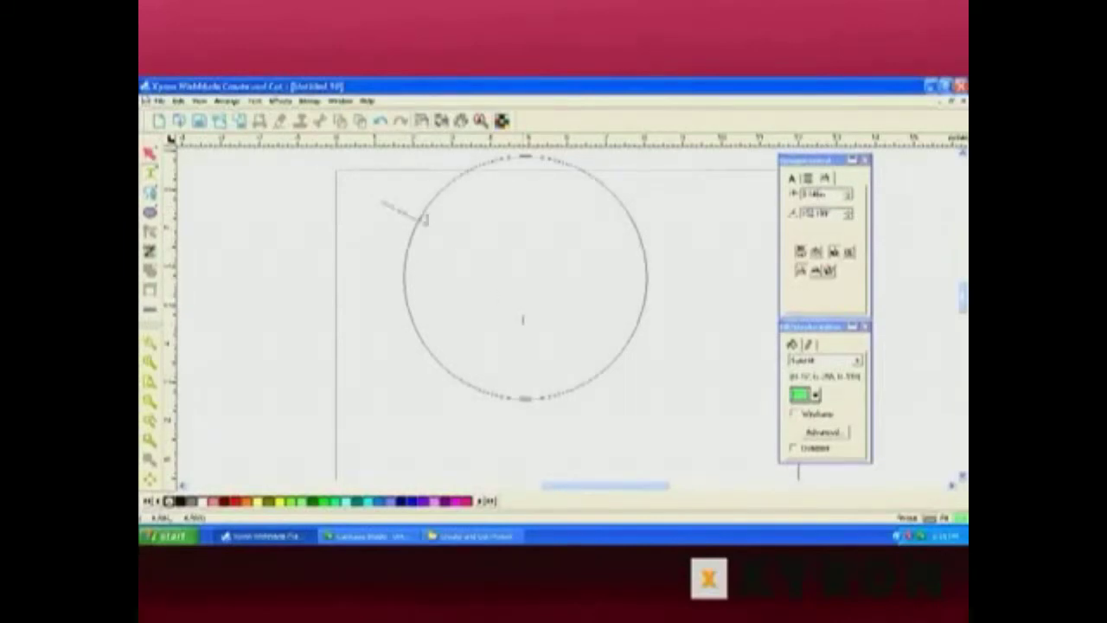
{"action": "left_click", "coordinate": [423, 219]}
{"action": "type", "text": "text"}
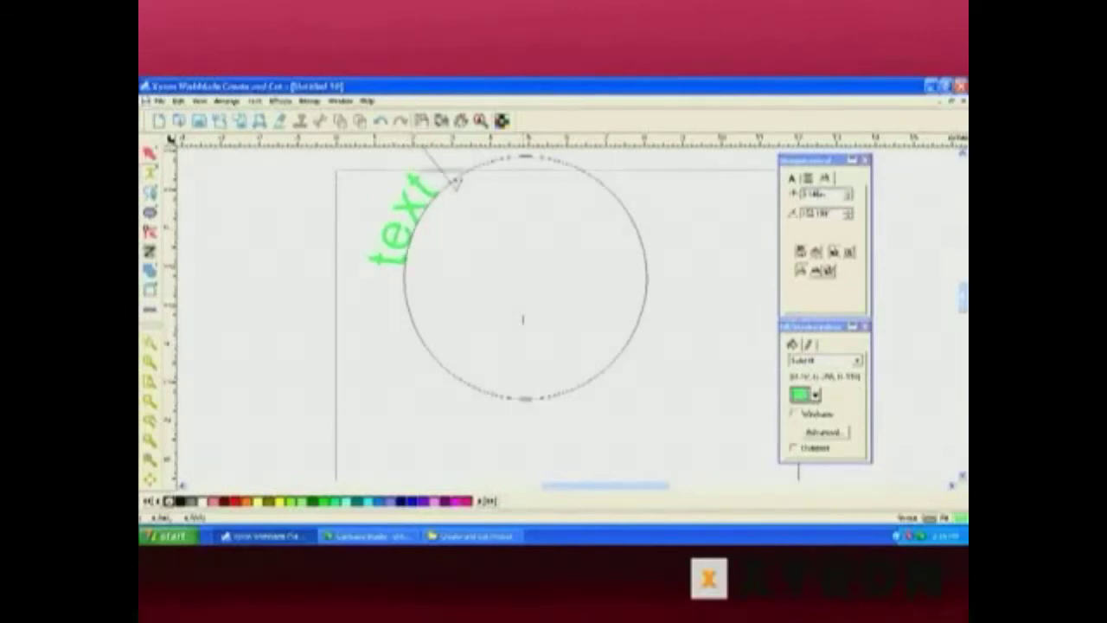
{"action": "type", "text": " on an"}
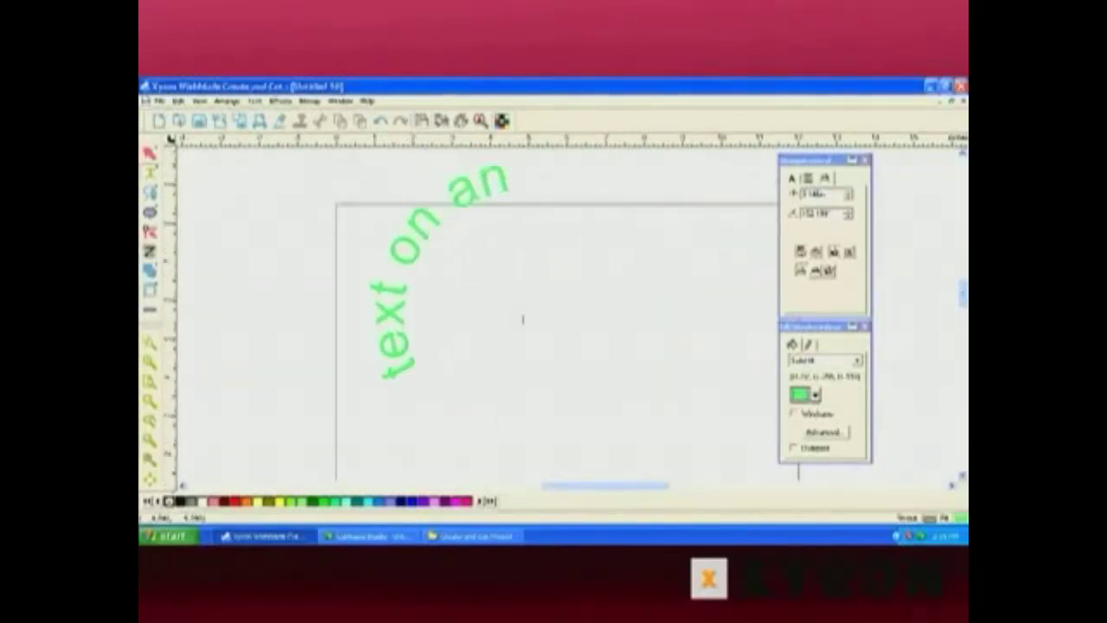
{"action": "type", "text": " arc"}
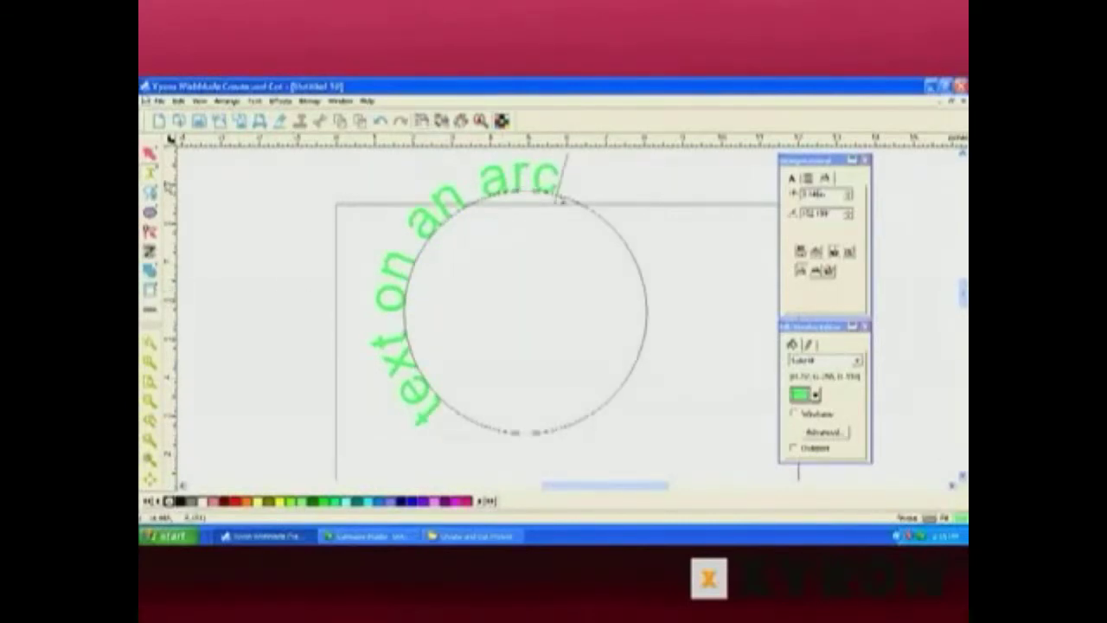
Step: Move the arc text fully onto the page and rotate it clockwise until the arch stands nearly level
{"action": "left_click", "coordinate": [151, 153]}
{"action": "left_click_drag", "start_coordinate": [537, 186], "coordinate": [594, 249]}
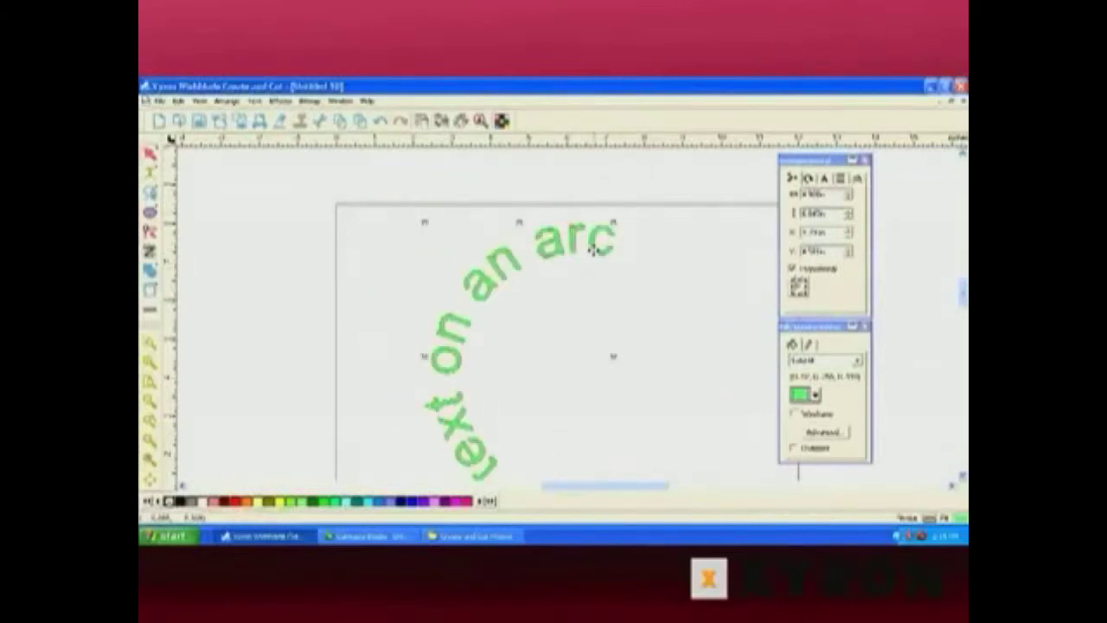
{"action": "left_click", "coordinate": [594, 249]}
{"action": "left_click_drag", "start_coordinate": [613, 225], "coordinate": [723, 363]}
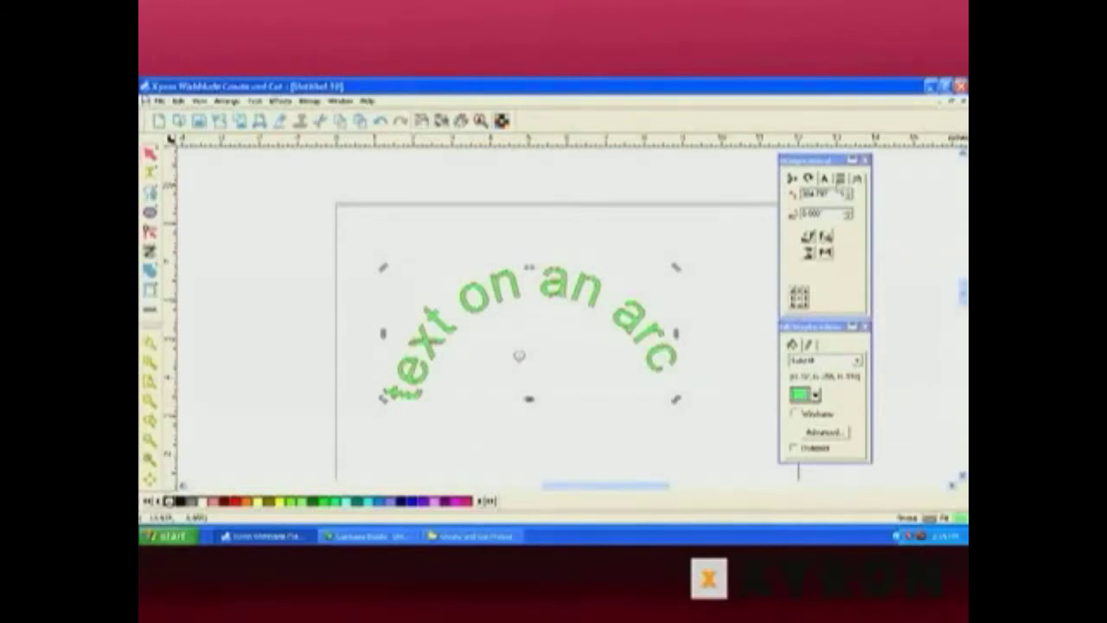
Step: Tighten the letter spacing of "text on an arc" and select the control node of the letter e
{"action": "left_click", "coordinate": [857, 180]}
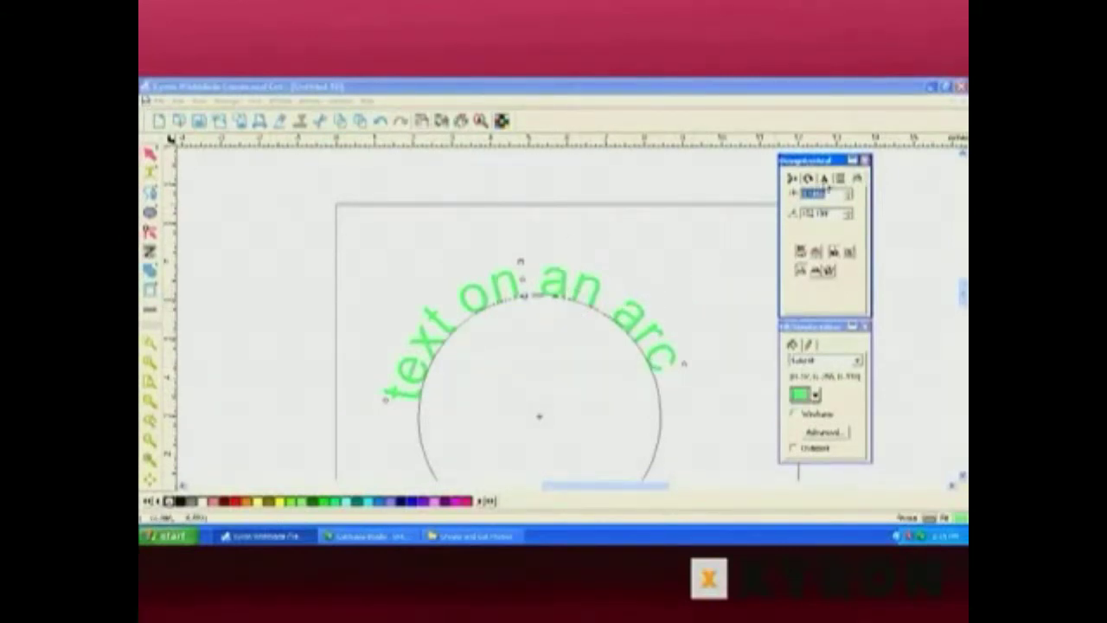
{"action": "left_click", "coordinate": [824, 177]}
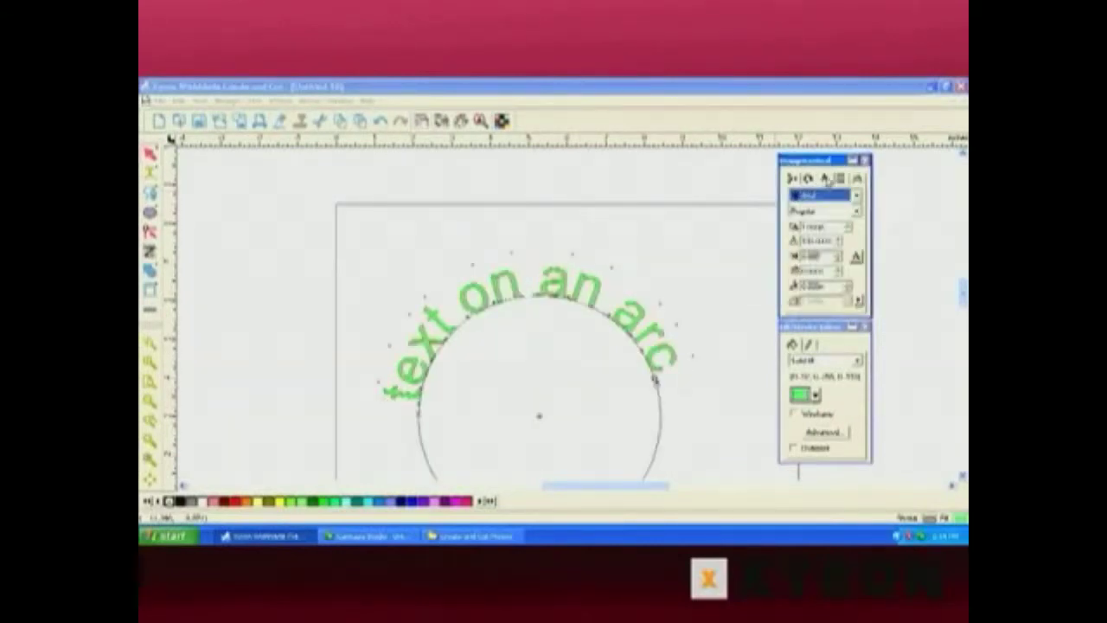
{"action": "left_click_drag", "start_coordinate": [654, 381], "coordinate": [642, 351]}
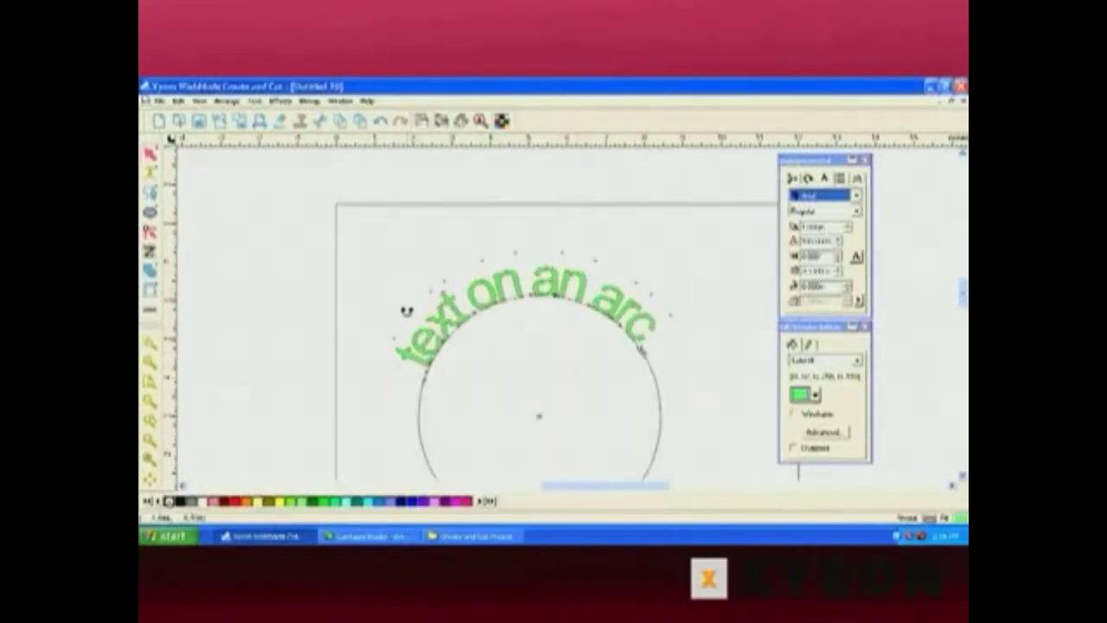
{"action": "left_click", "coordinate": [406, 311]}
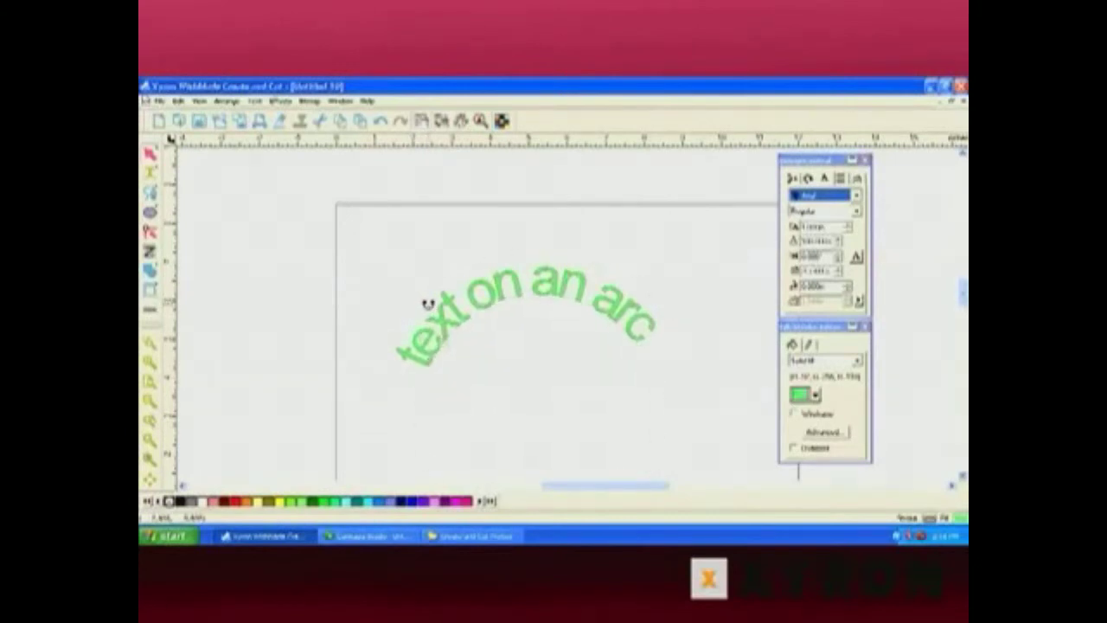
{"action": "left_click", "coordinate": [429, 305]}
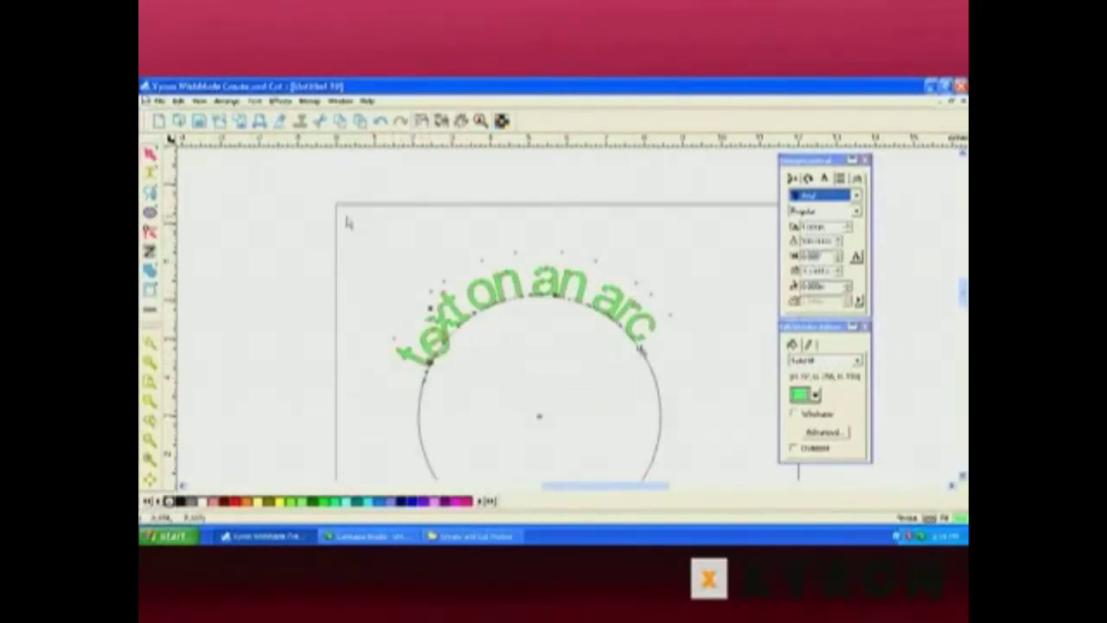
Step: Clear the arc text from the page and draw a wavy curved path about 9 inches wide across it
{"action": "left_click", "coordinate": [403, 259]}
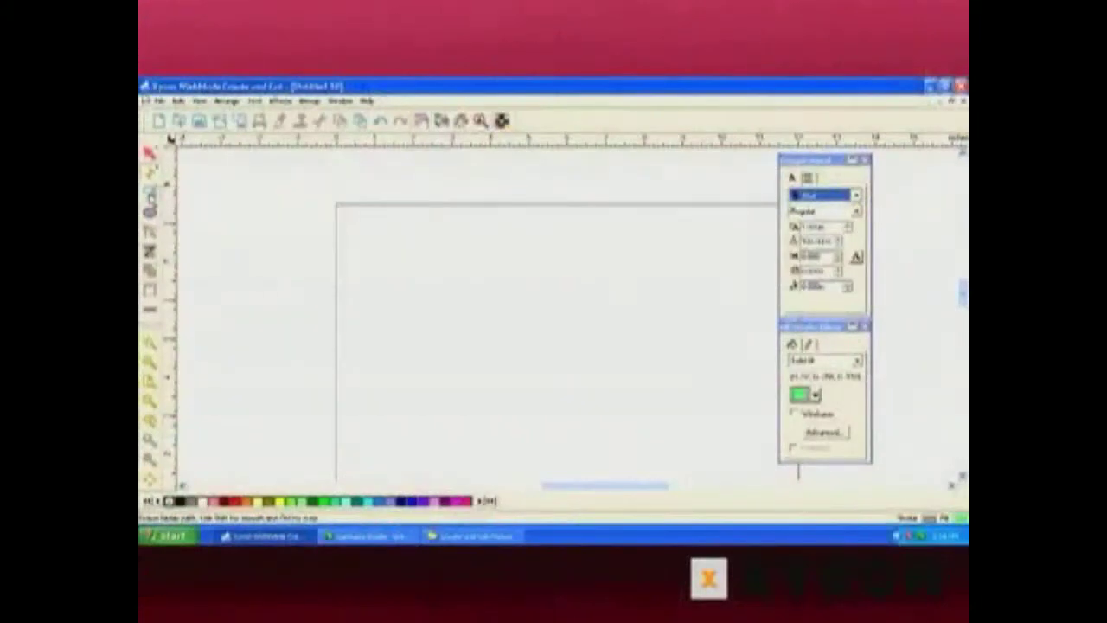
{"action": "left_click", "coordinate": [150, 196]}
{"action": "left_click_drag", "start_coordinate": [356, 324], "coordinate": [464, 331]}
{"action": "left_click_drag", "start_coordinate": [540, 360], "coordinate": [572, 345]}
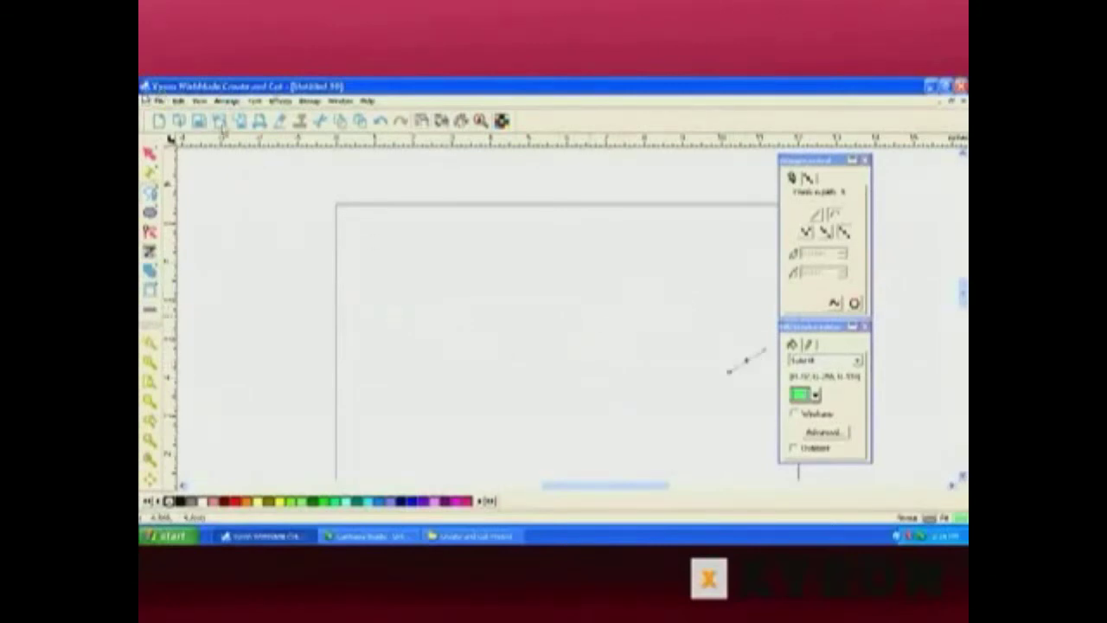
Step: Enter "text on the path" along the wavy curve as path text and select the finished text
{"action": "left_click", "coordinate": [152, 174]}
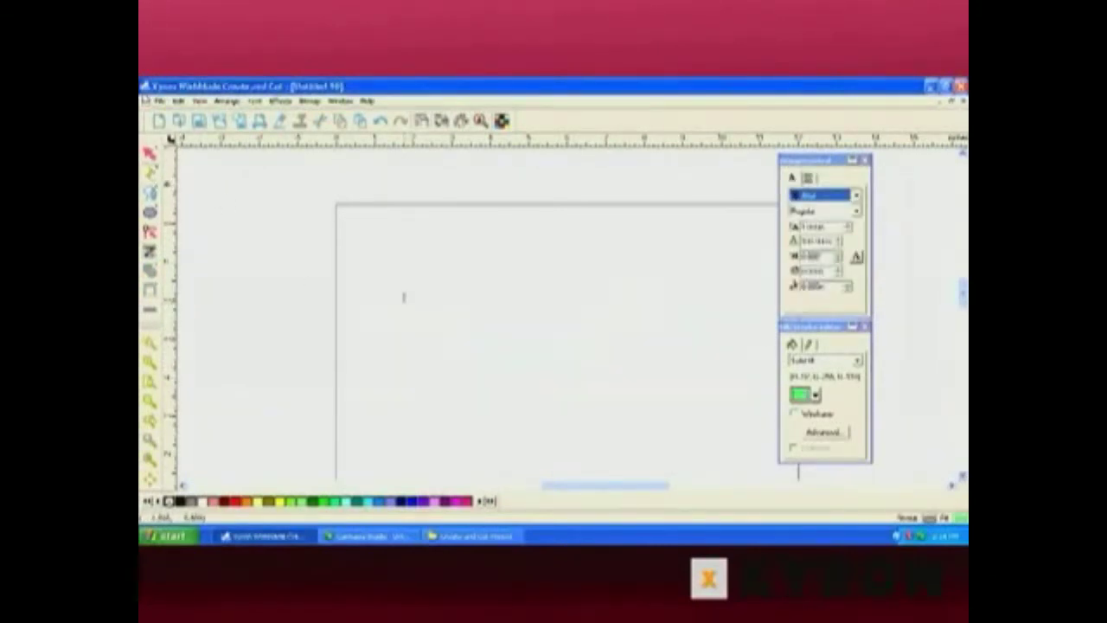
{"action": "left_click", "coordinate": [404, 297]}
{"action": "mouse_move", "coordinate": [407, 304]}
{"action": "left_mouse_down"}
{"action": "mouse_move", "coordinate": [451, 300]}
{"action": "mouse_move", "coordinate": [464, 339]}
{"action": "mouse_move", "coordinate": [494, 335]}
{"action": "mouse_move", "coordinate": [476, 350]}
{"action": "mouse_move", "coordinate": [551, 360]}
{"action": "mouse_move", "coordinate": [628, 293]}
{"action": "mouse_move", "coordinate": [706, 344]}
{"action": "left_mouse_up"}
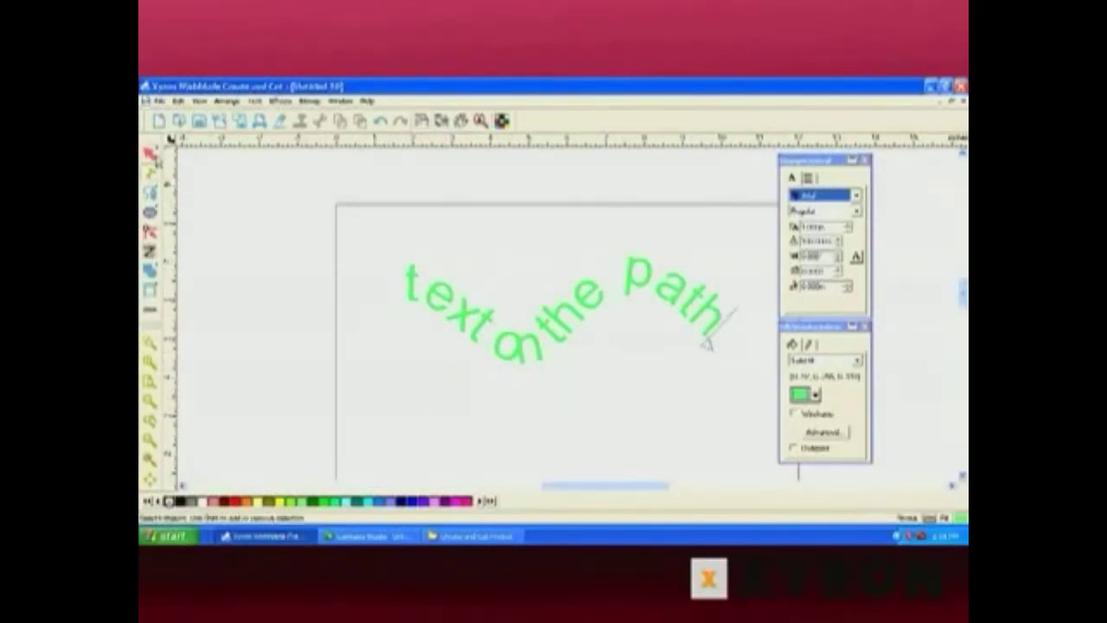
{"action": "left_click", "coordinate": [151, 156]}
{"action": "left_click", "coordinate": [826, 179]}
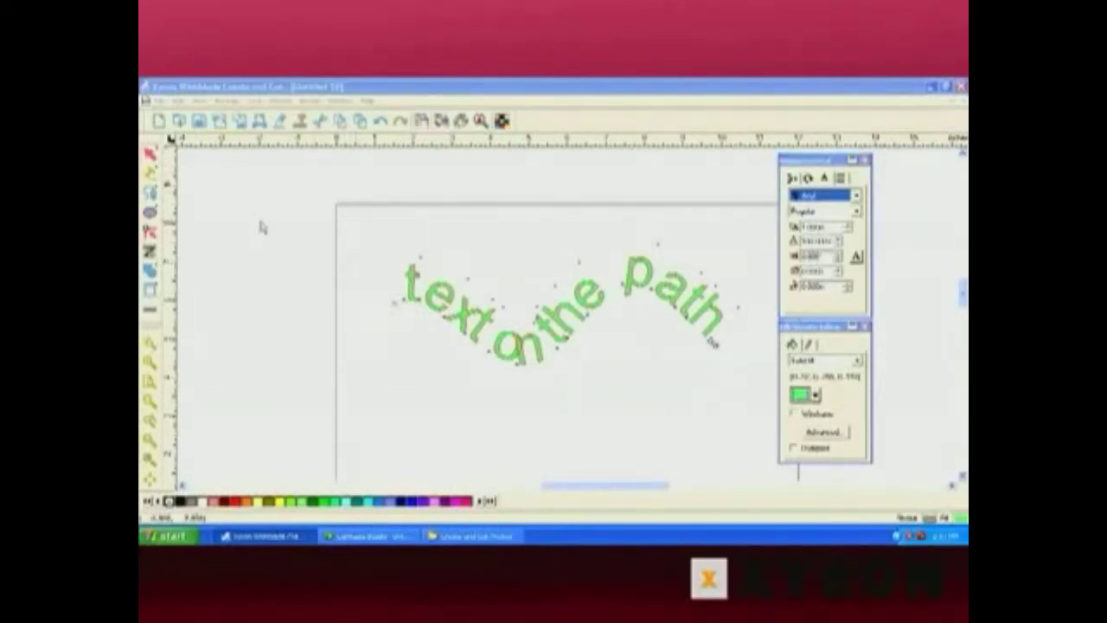
Step: Clear the path text from the page and enter "Vertical teext" as vertical text
{"action": "left_click", "coordinate": [444, 315]}
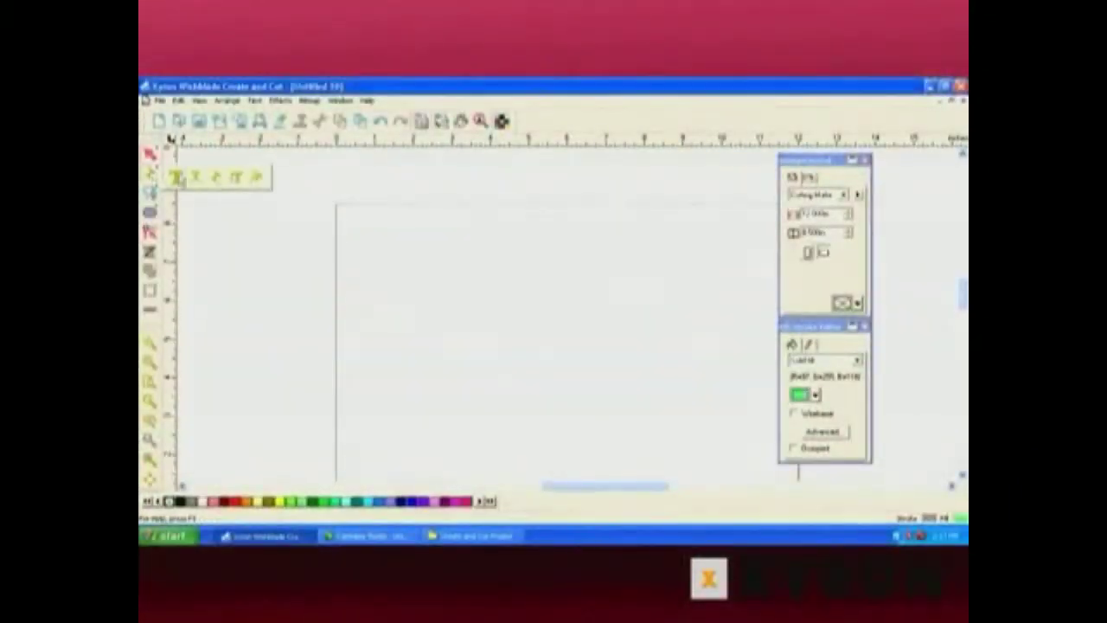
{"action": "left_click", "coordinate": [247, 178]}
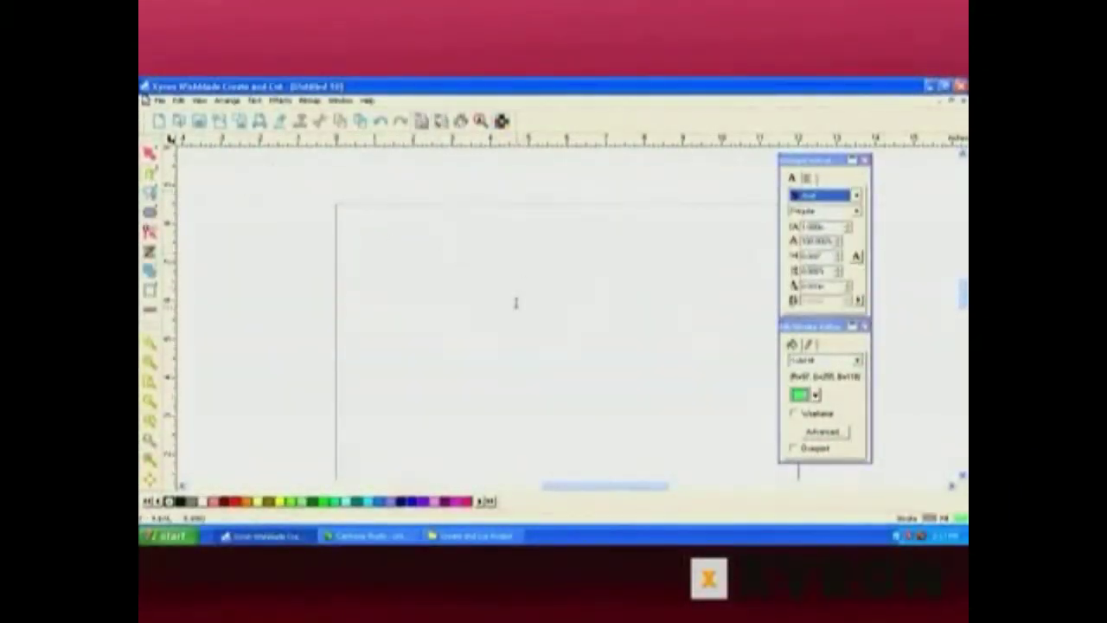
{"action": "type", "text": "Vertical teex"}
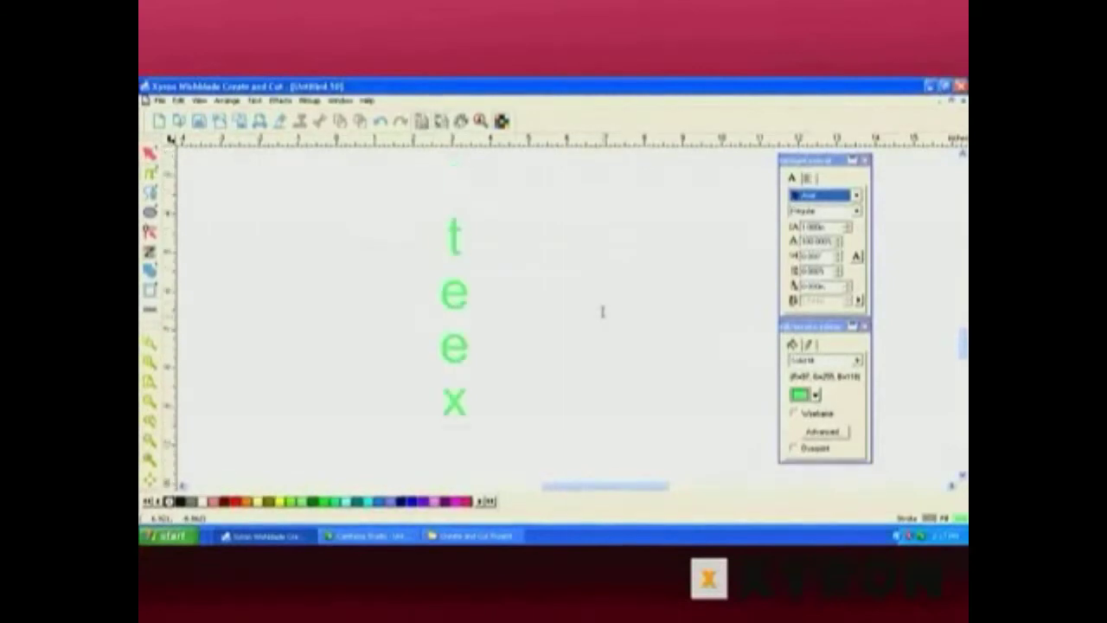
{"action": "type", "text": "t"}
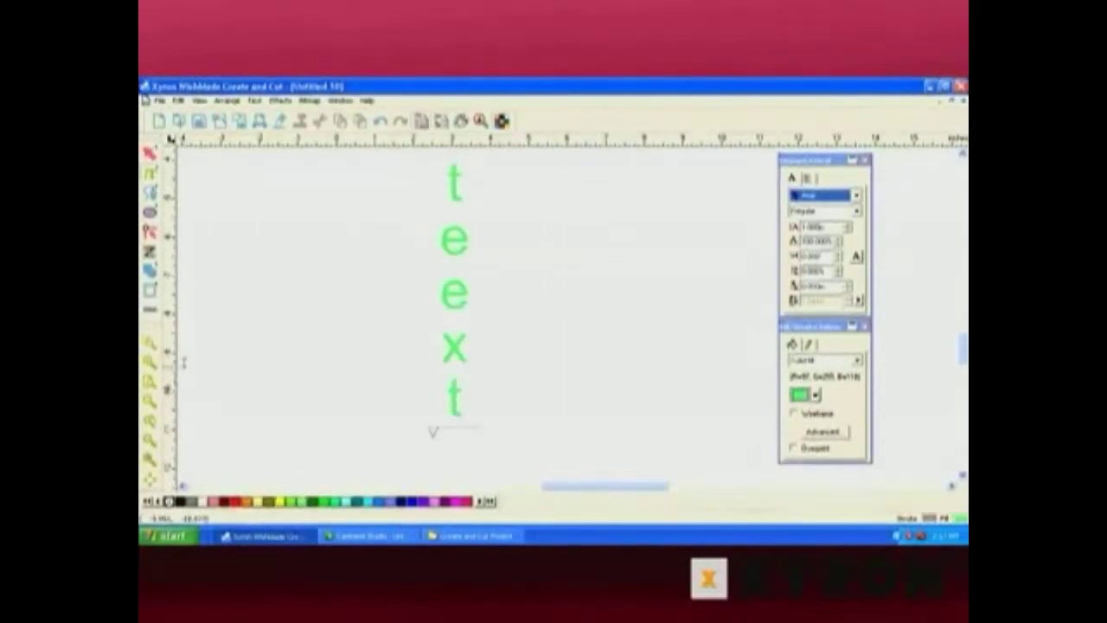
{"action": "left_click", "coordinate": [151, 155]}
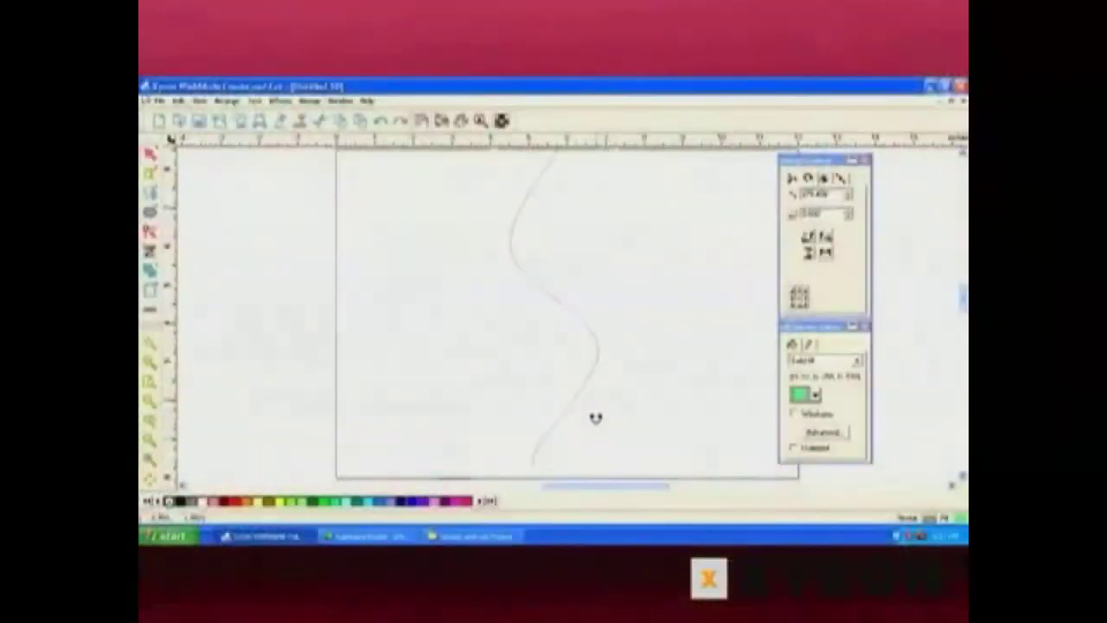
Step: Rotate the wavy path until it stands nearly upright and enter "text pa" along it as vertical path text
{"action": "left_click", "coordinate": [545, 283]}
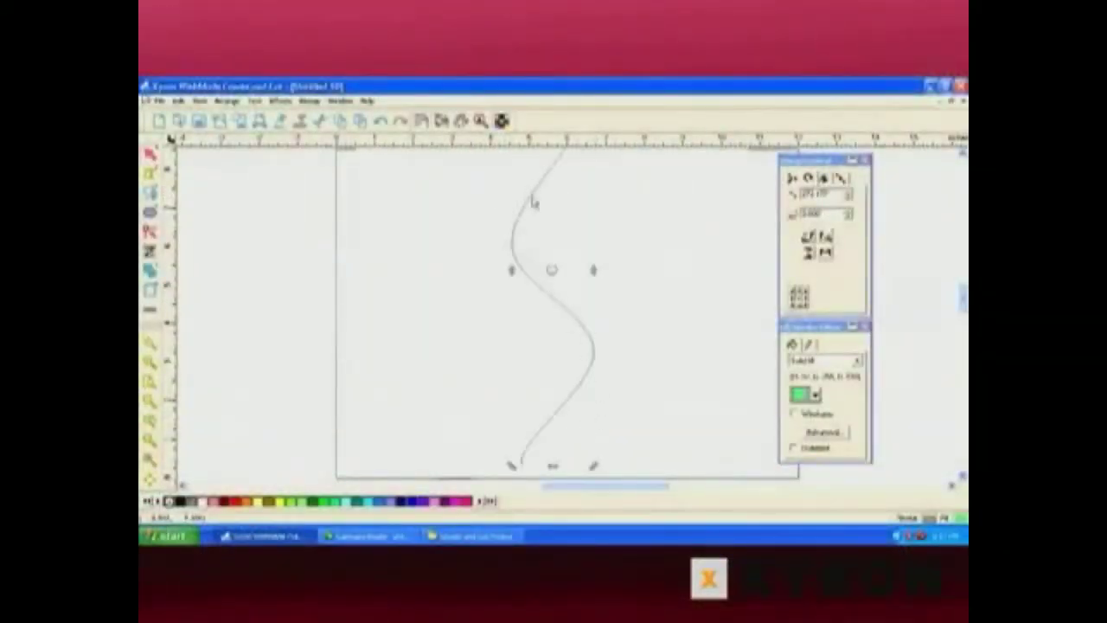
{"action": "left_click", "coordinate": [149, 176]}
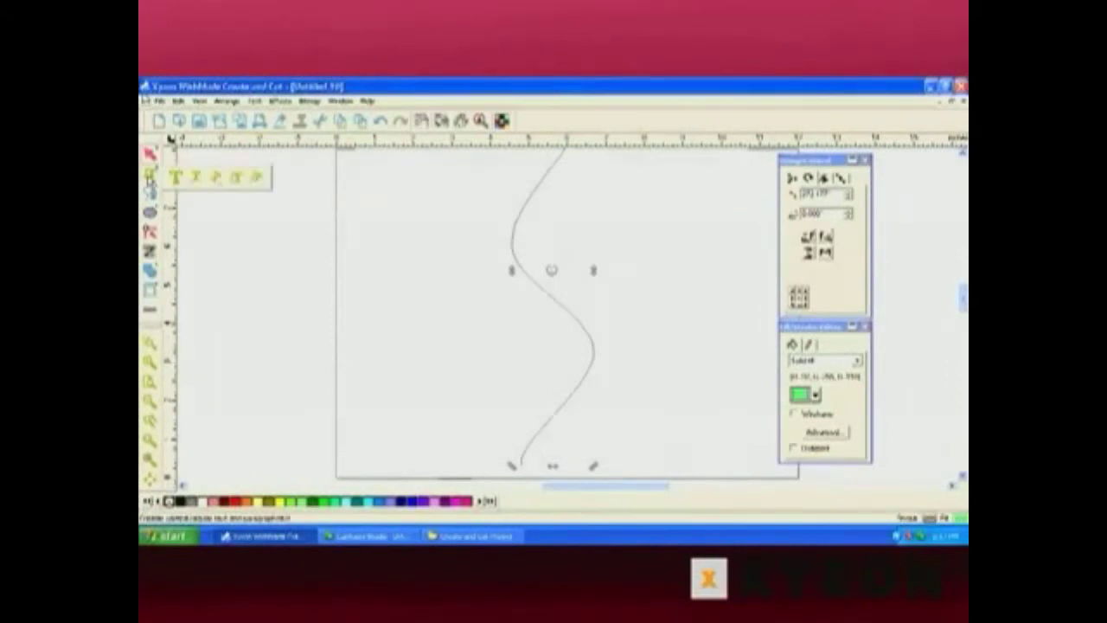
{"action": "left_click", "coordinate": [257, 178]}
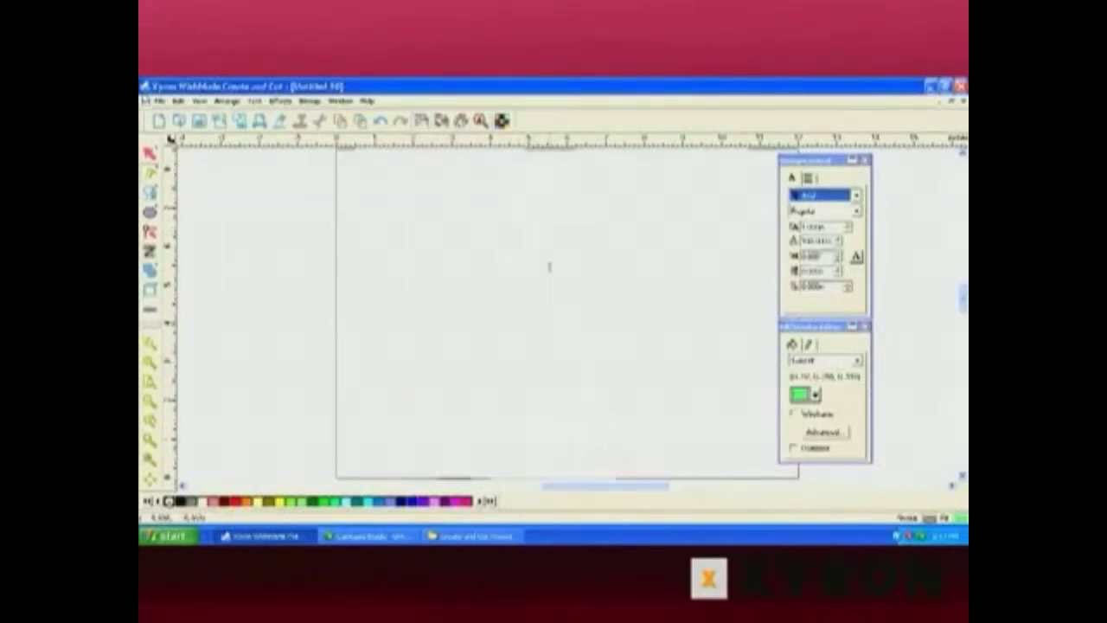
{"action": "type", "text": "text"}
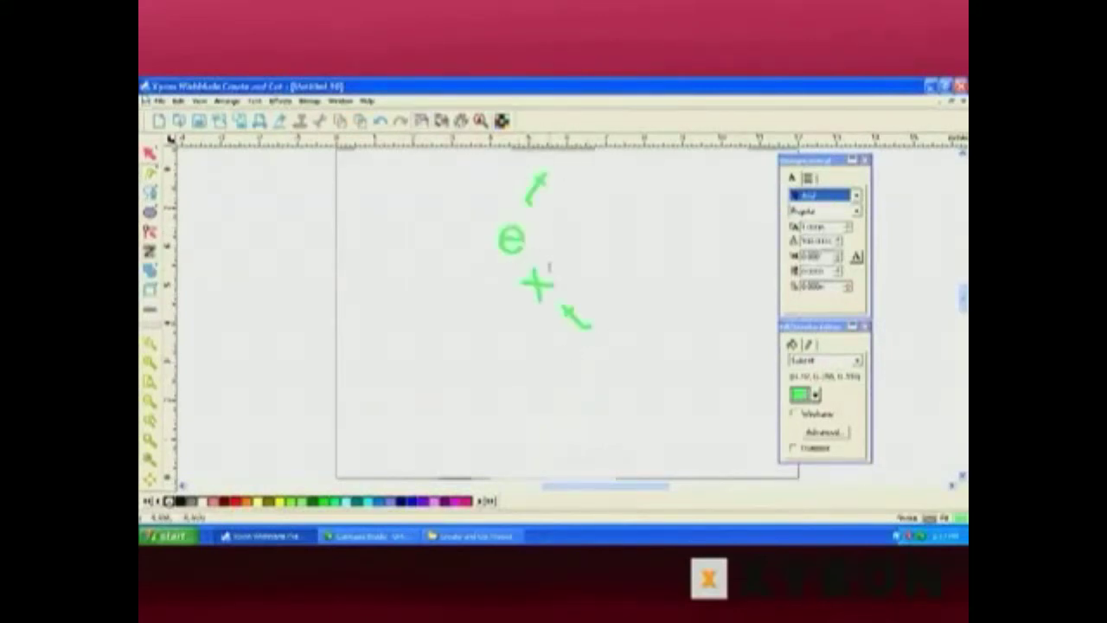
{"action": "type", "text": " pa"}
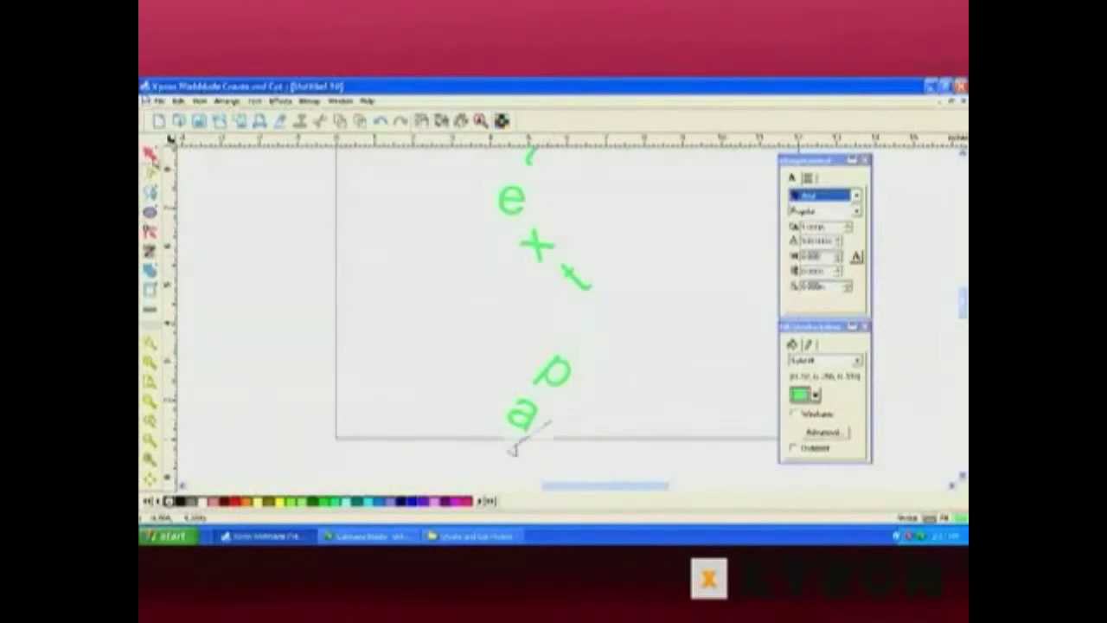
{"action": "left_click", "coordinate": [149, 153]}
{"action": "left_click", "coordinate": [150, 174]}
{"action": "left_click_drag", "start_coordinate": [239, 169], "coordinate": [334, 213]}
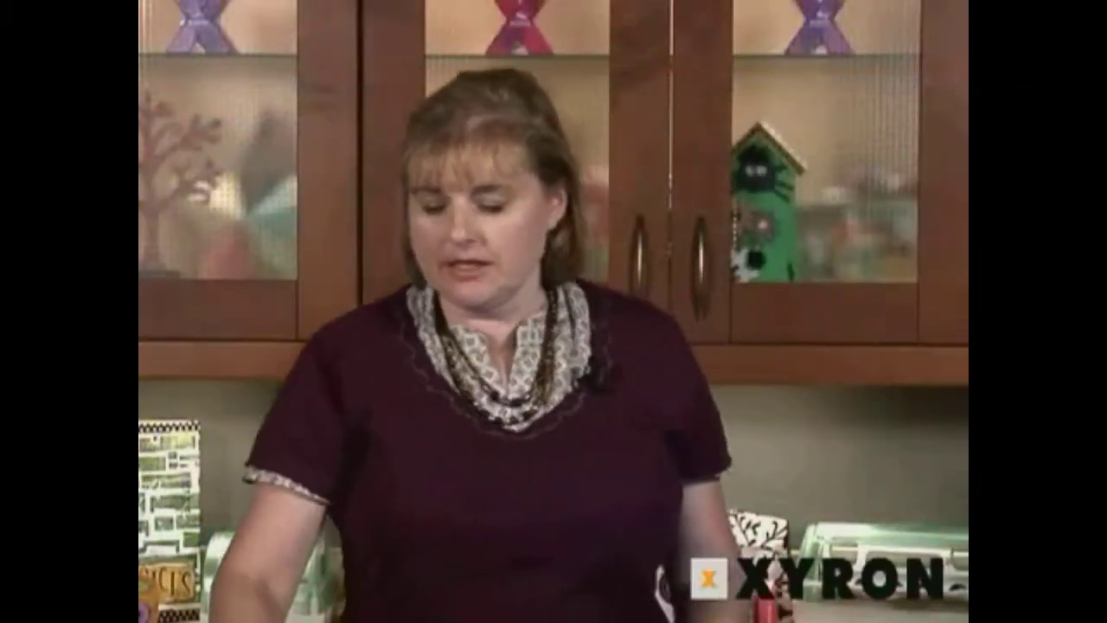